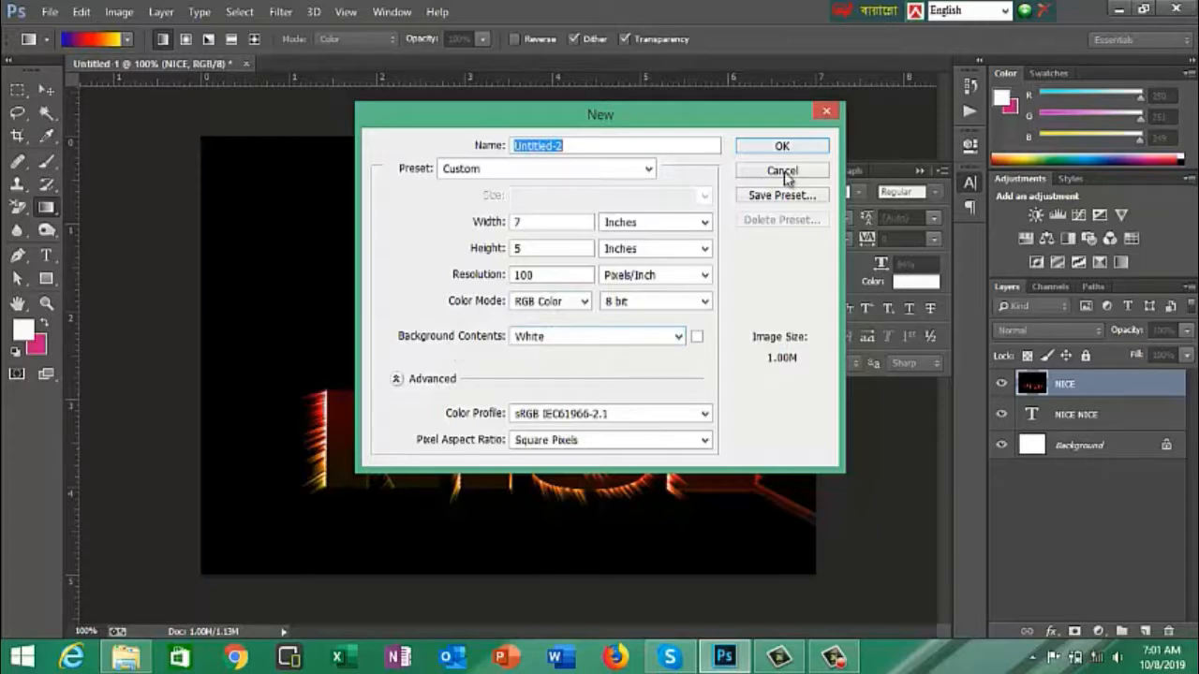
- Create a white 7 × 5 inch RGB document at 100 pixels/inch and add the text NICE in Impact
left_click(782, 150)
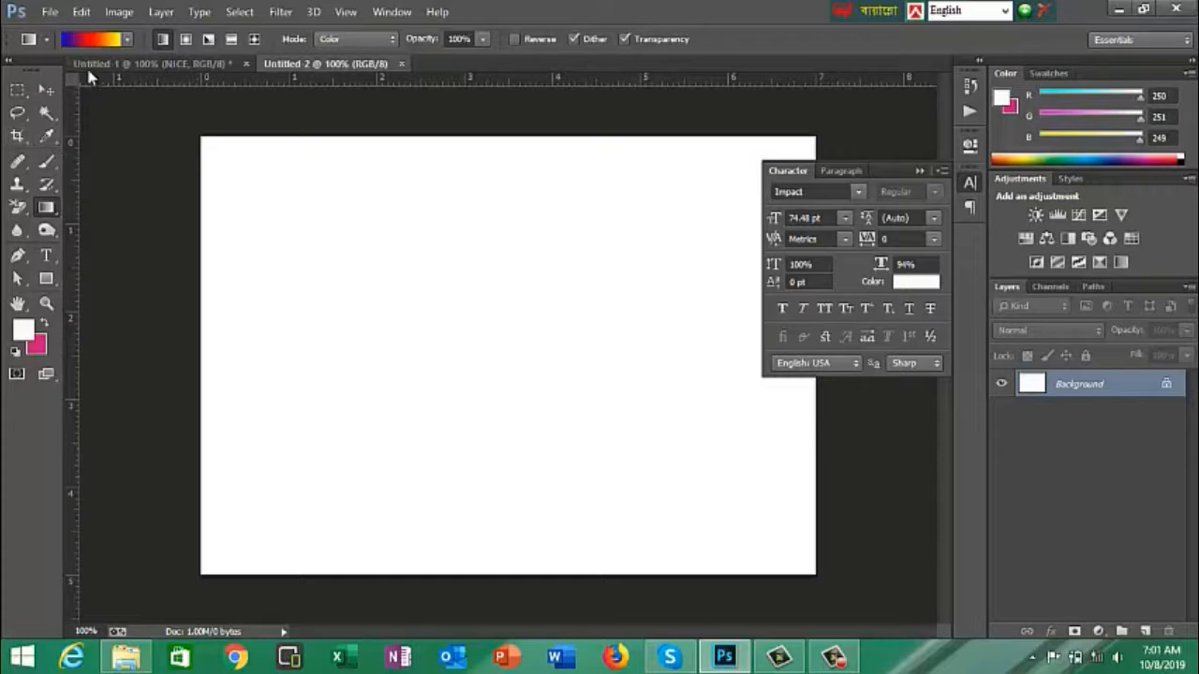
left_click(45, 259)
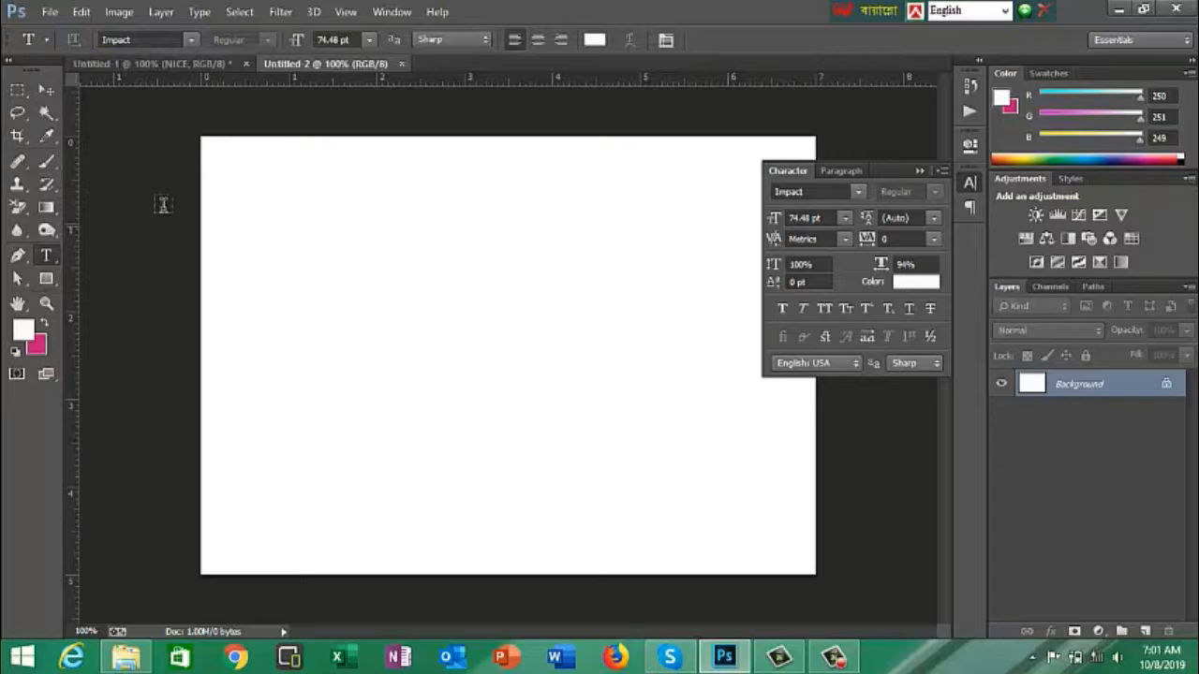
left_click(191, 42)
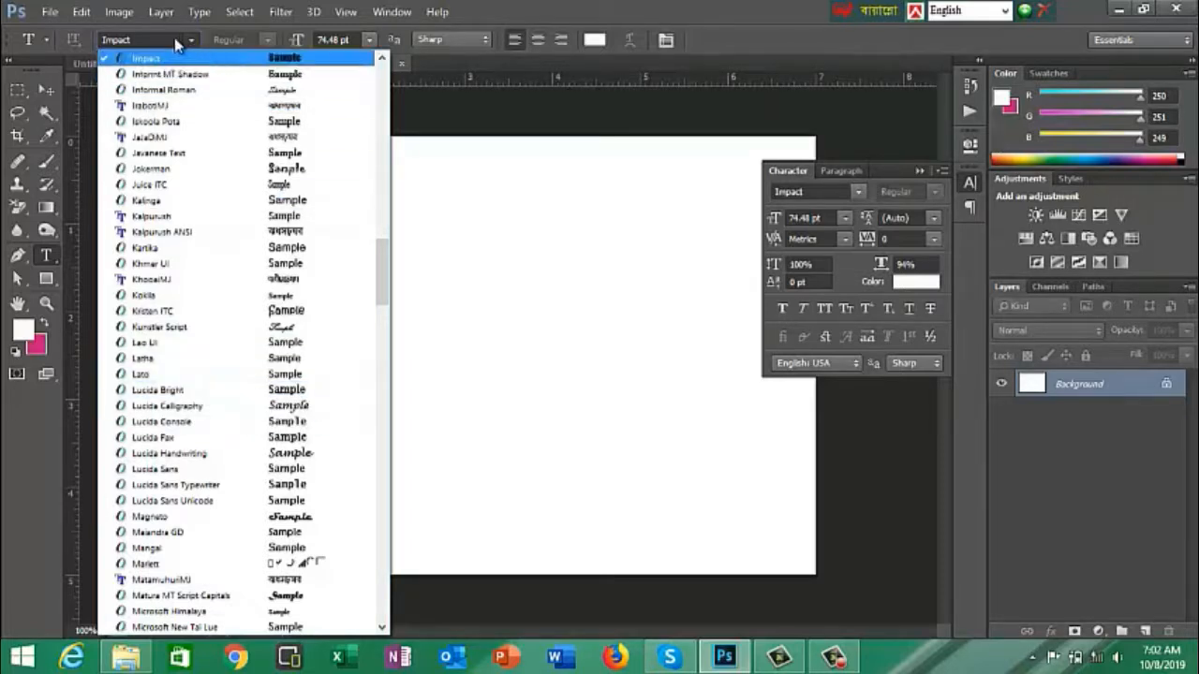
left_click(142, 39)
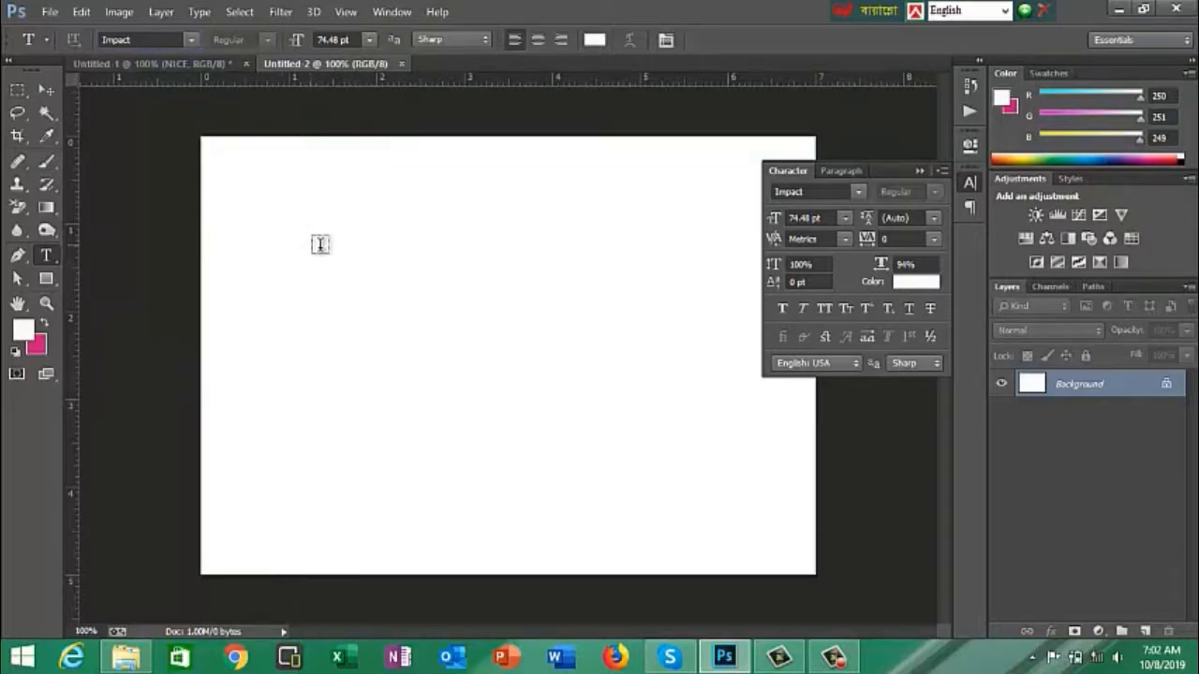
left_click(356, 267)
type("N")
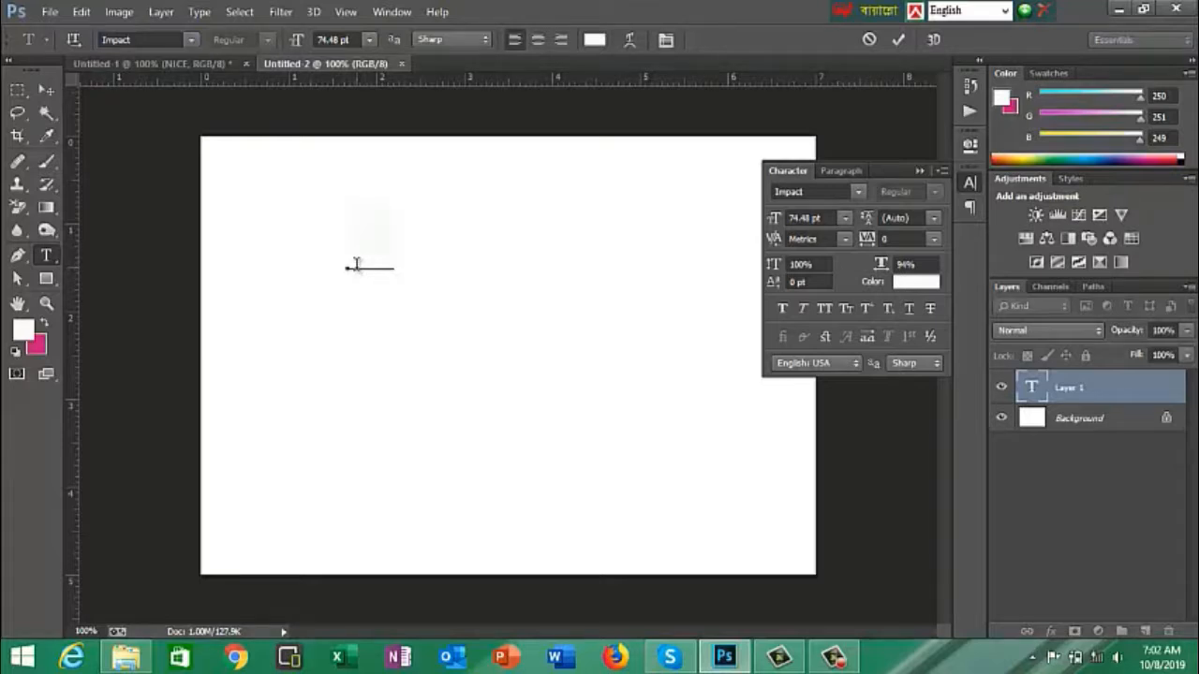
type("IC")
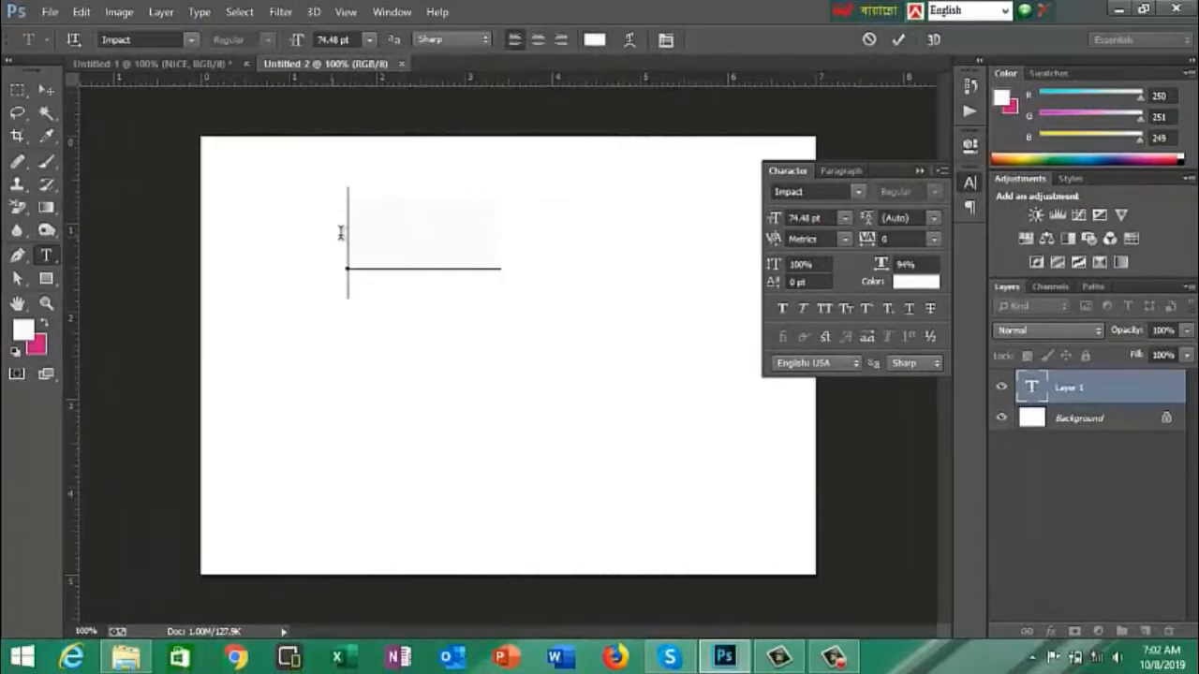
- Change the colour of the whole word NICE to near-black #0e0e0d
left_click_drag(346, 235, 530, 227)
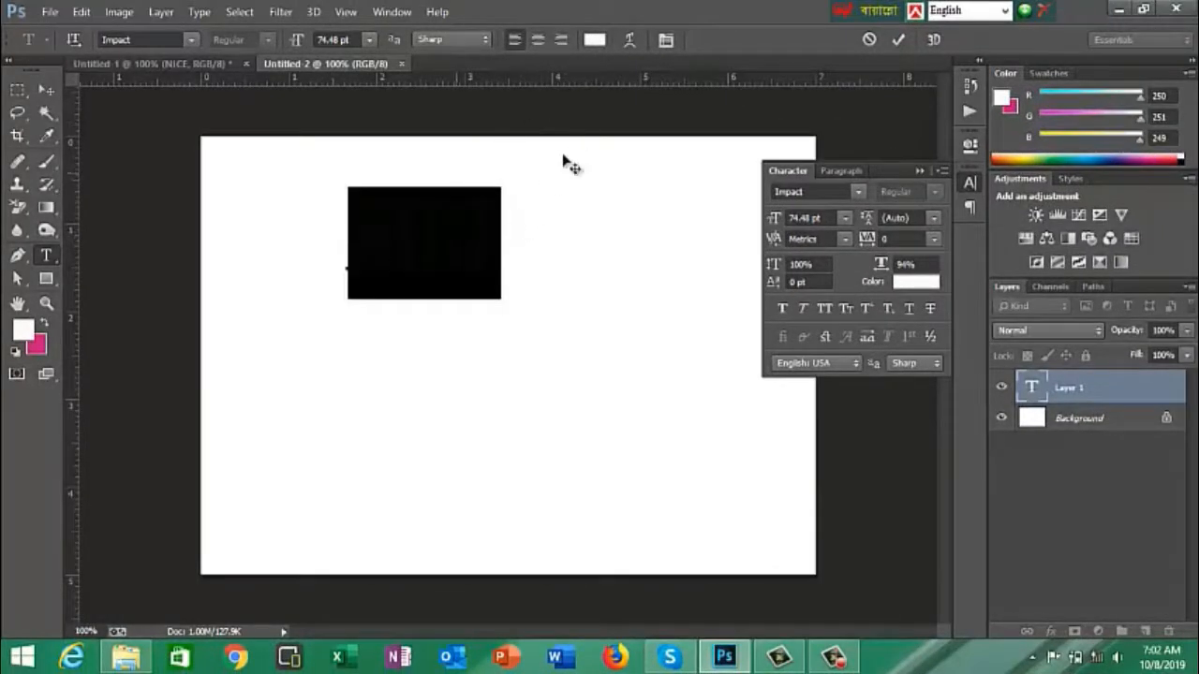
left_click(594, 41)
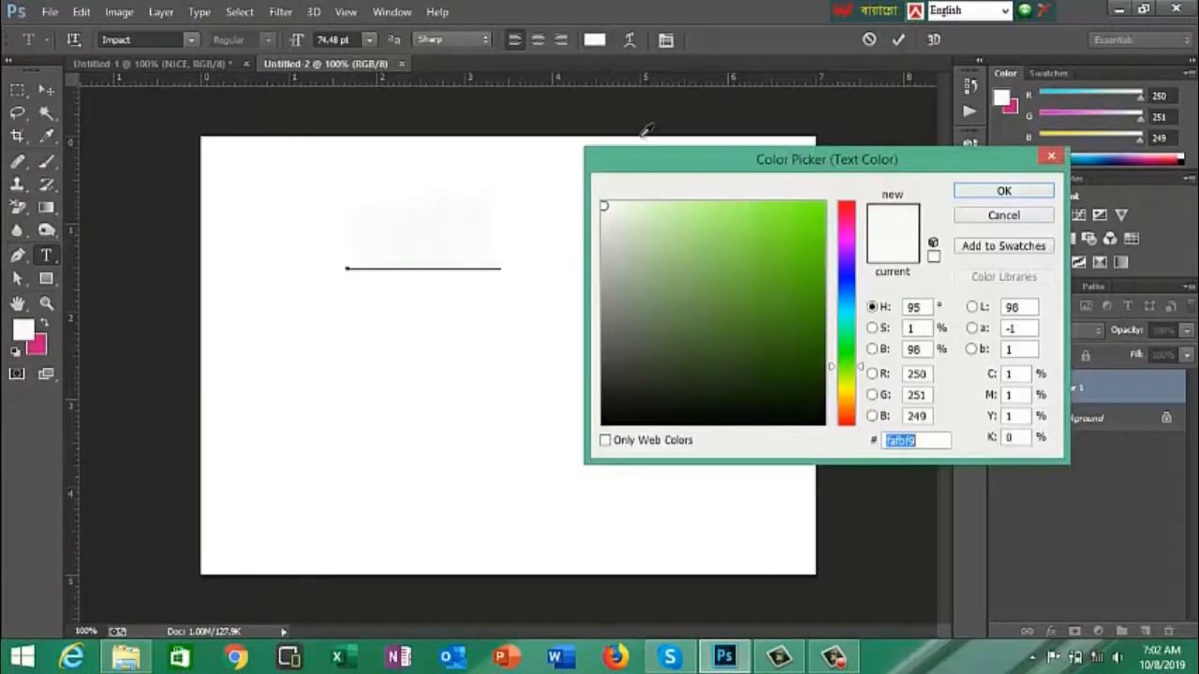
left_click(611, 413)
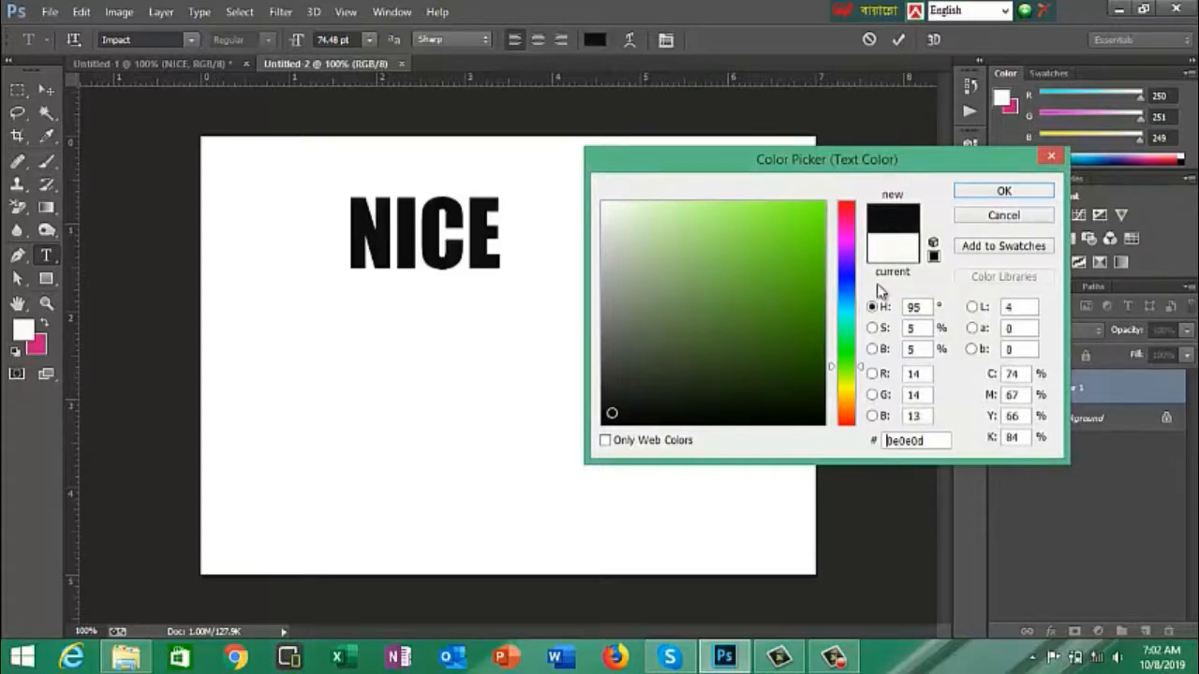
left_click(996, 193)
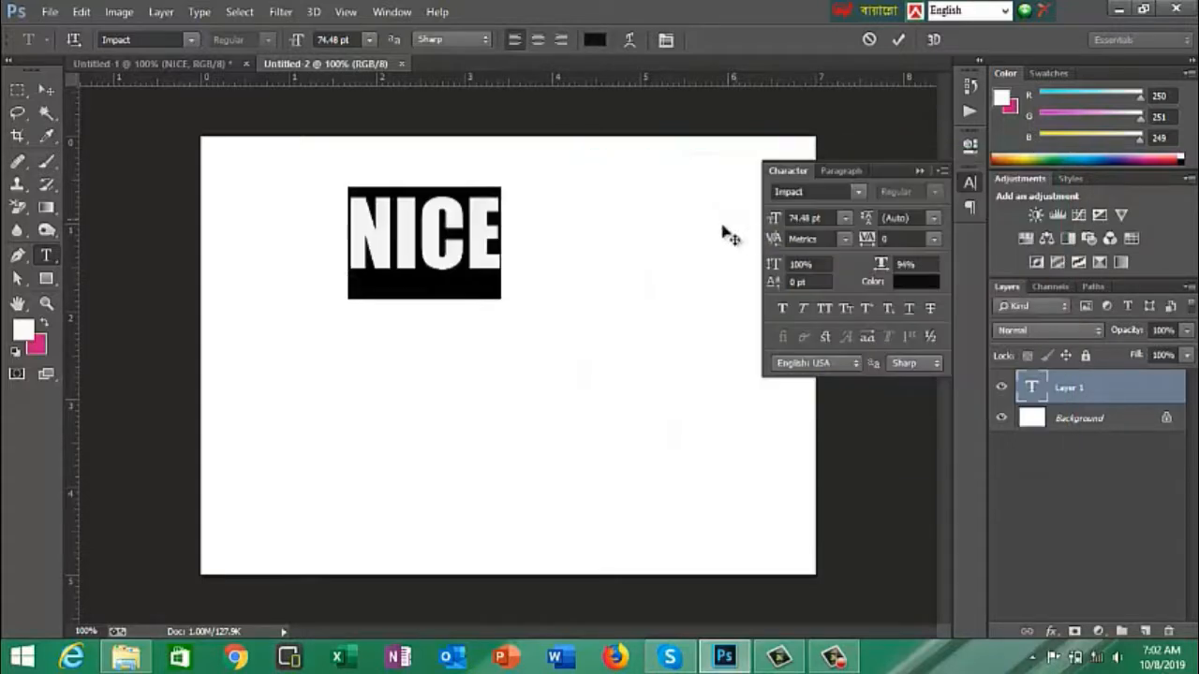
left_click(472, 214)
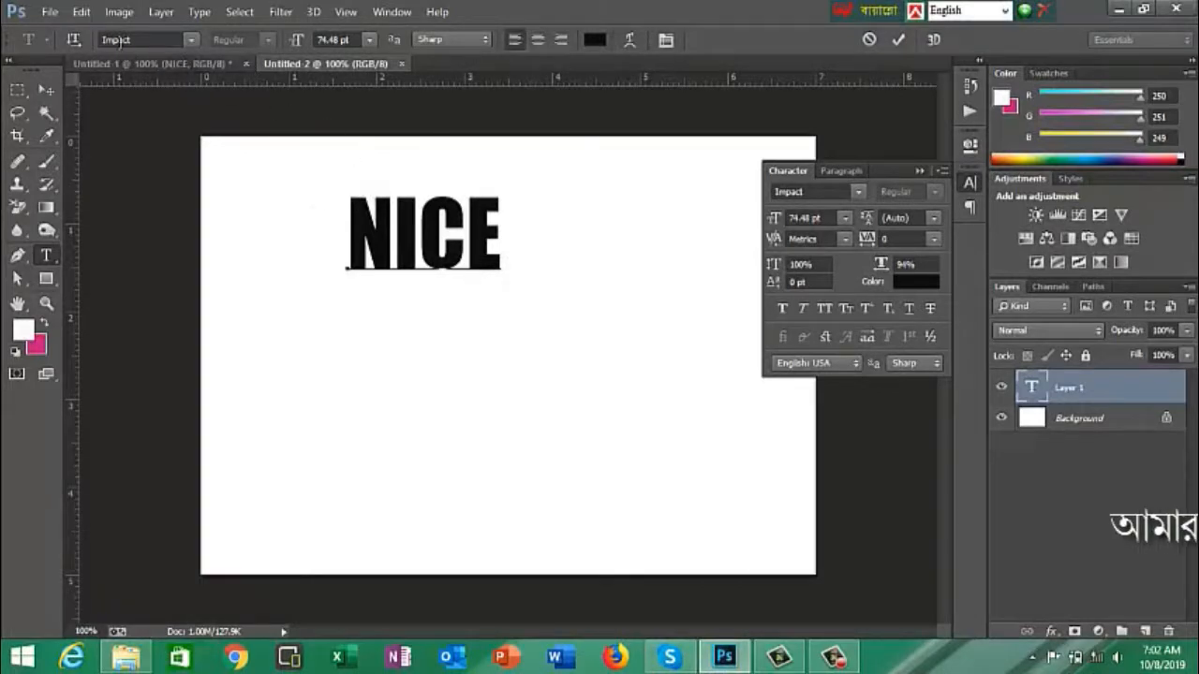
- Try to set the font size to 100 pt without selecting any letters of NICE
left_click(370, 40)
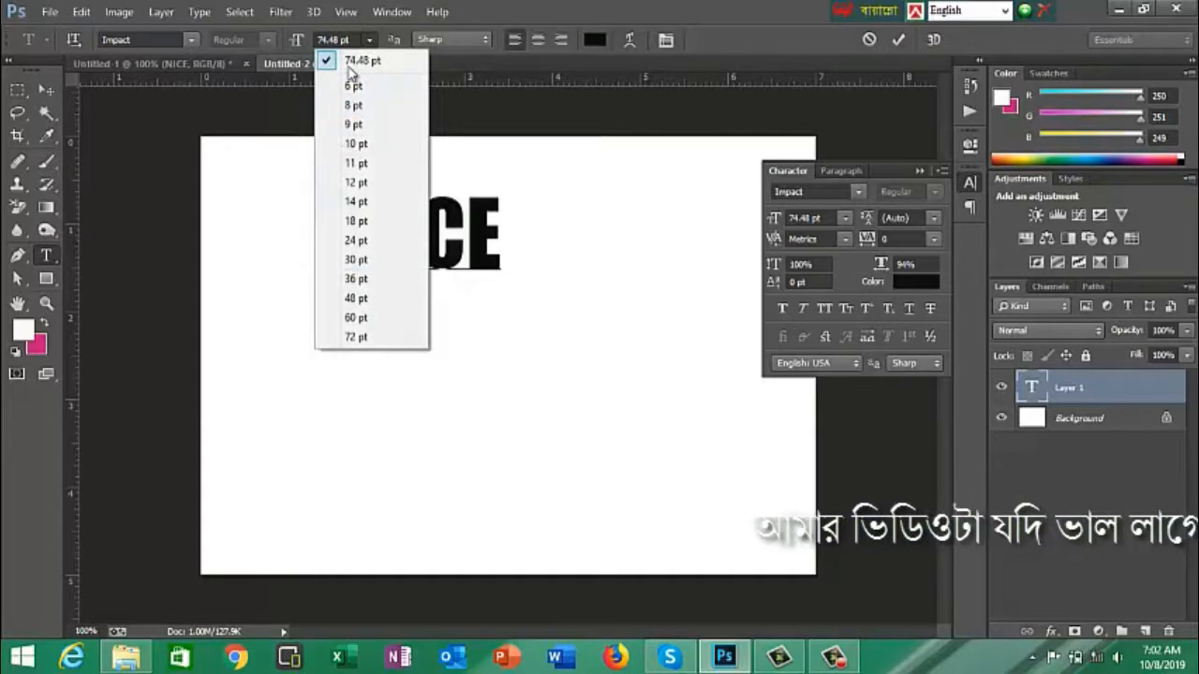
left_click(339, 40)
left_click(339, 39)
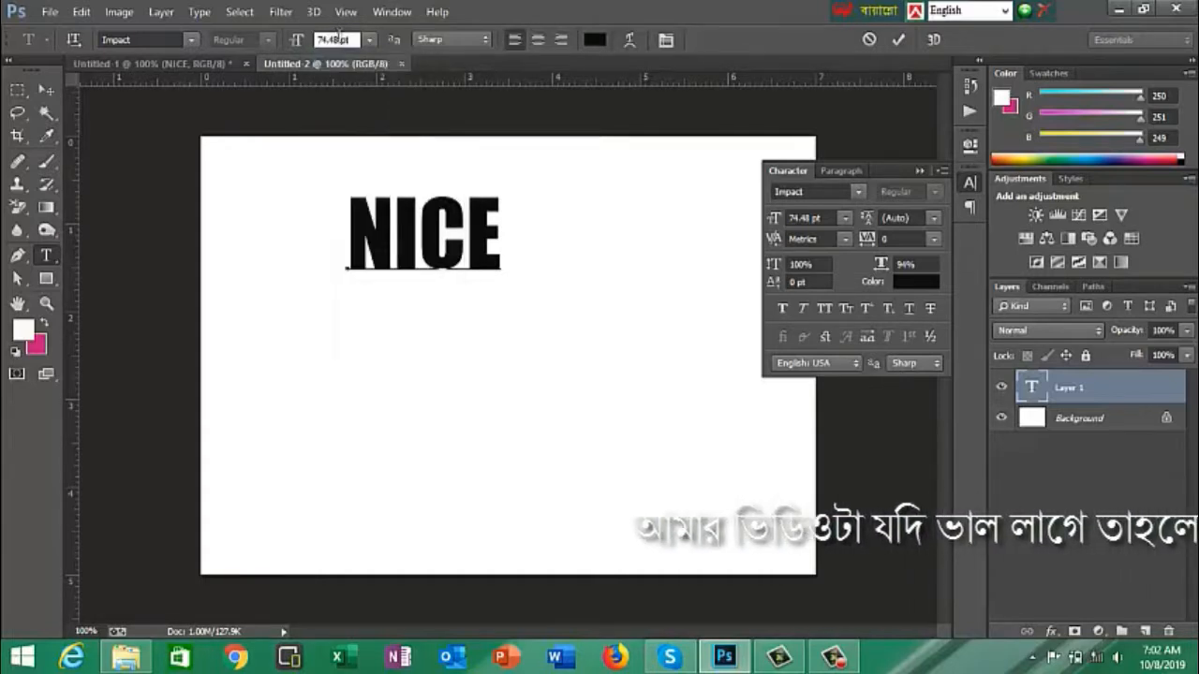
double_click(326, 39)
type("10")
key("Return")
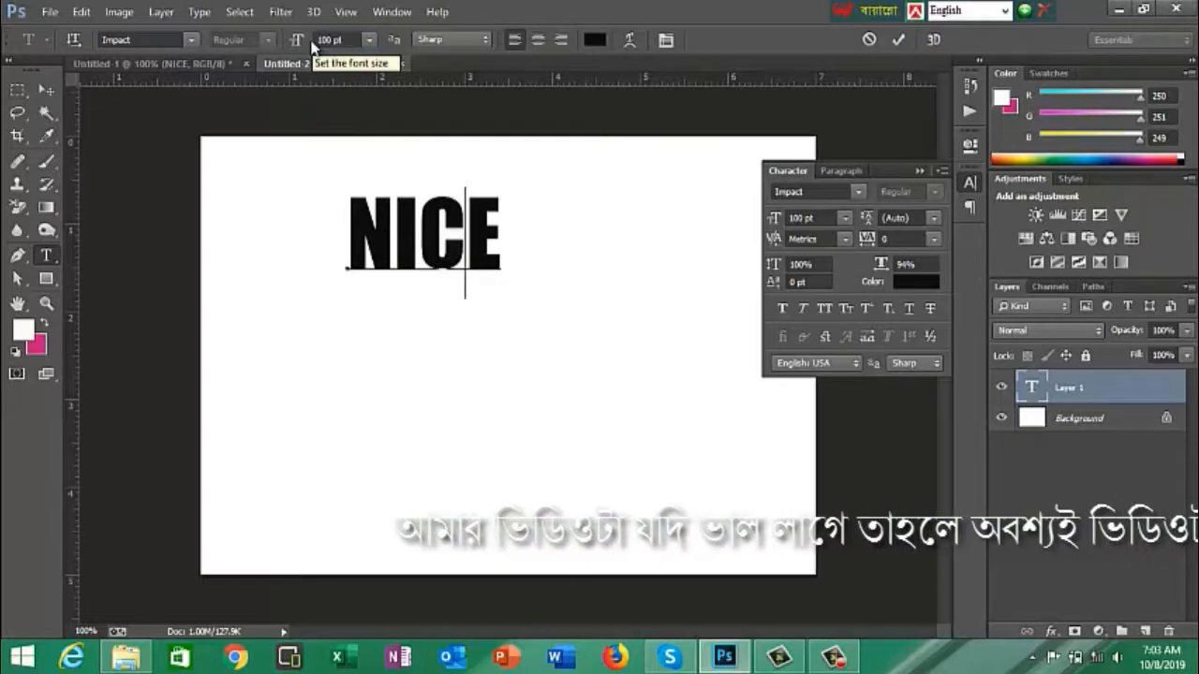
- Set the font size of the whole word NICE to 100 pt and its anti-aliasing to Smooth
left_click(355, 220)
left_click_drag(356, 220, 496, 216)
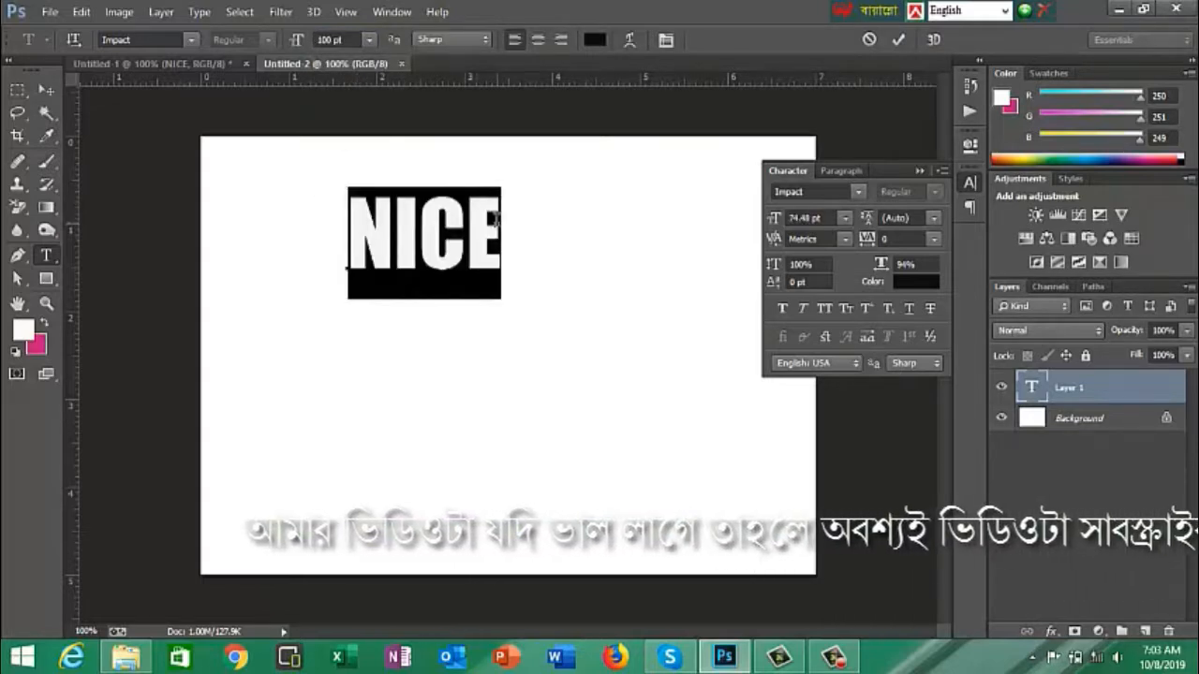
left_click(339, 40)
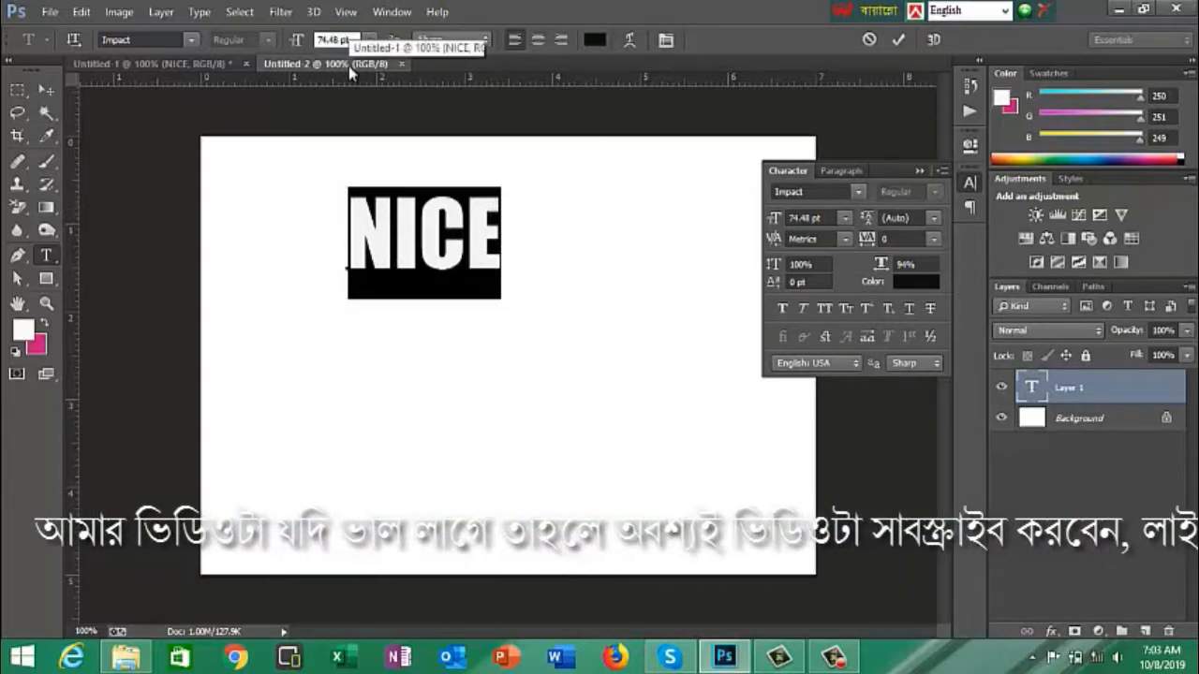
type("7")
key("Return")
type("00")
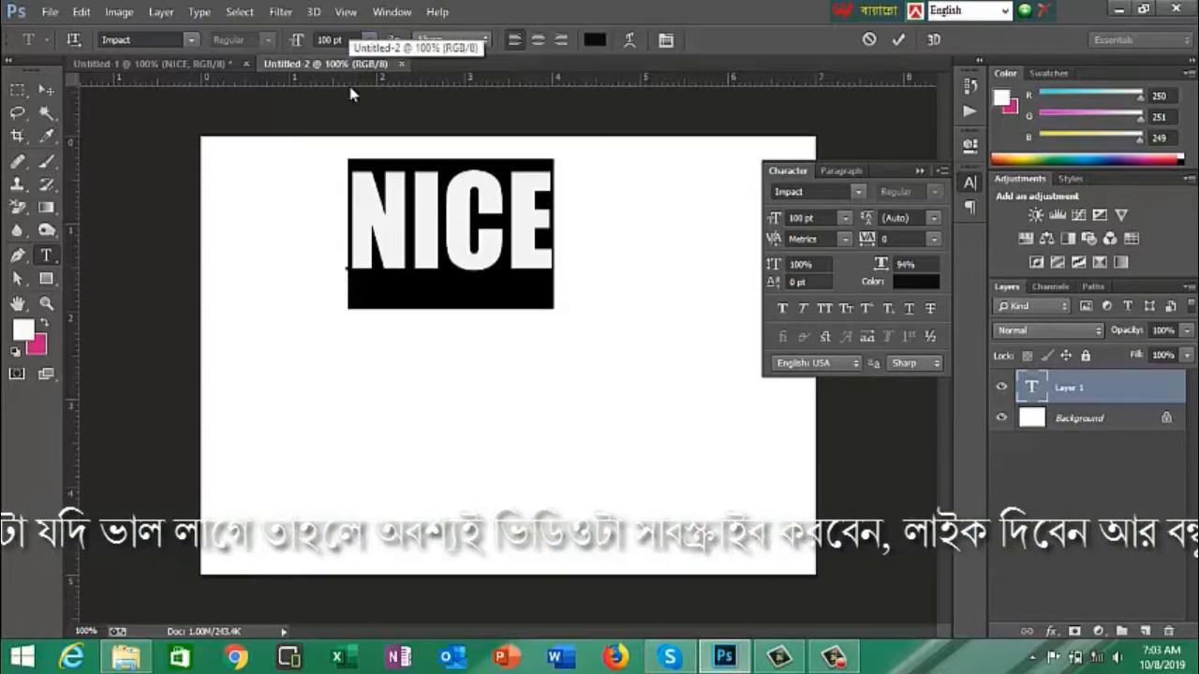
left_click(409, 245)
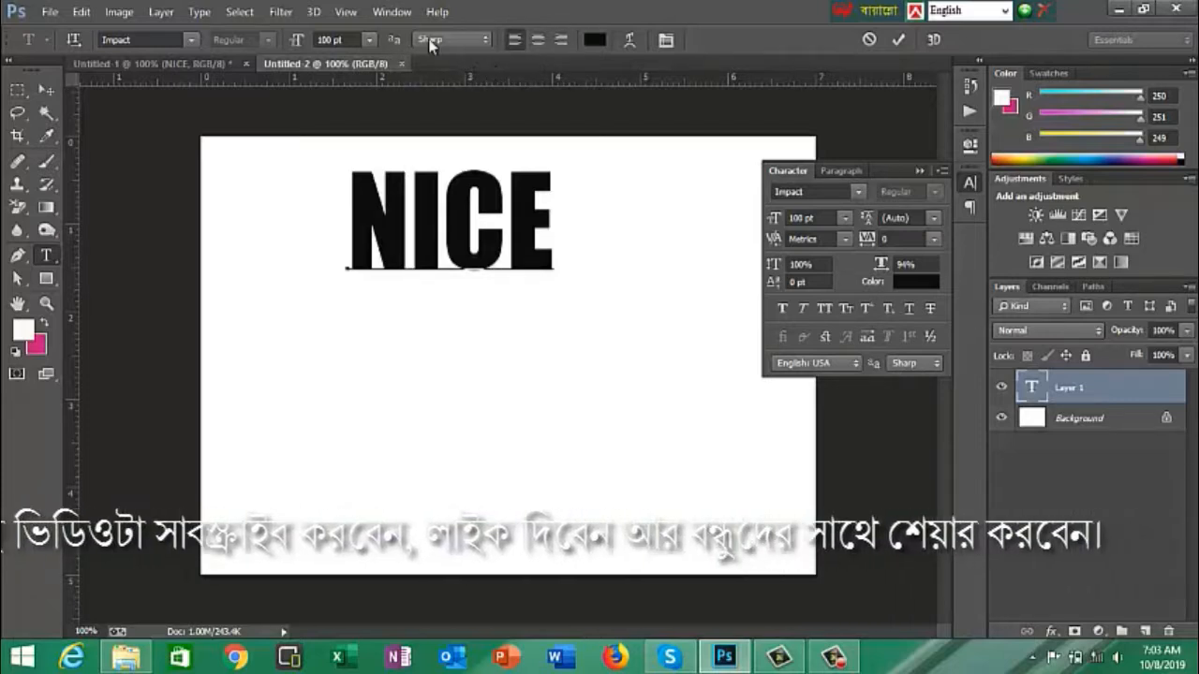
left_click(481, 38)
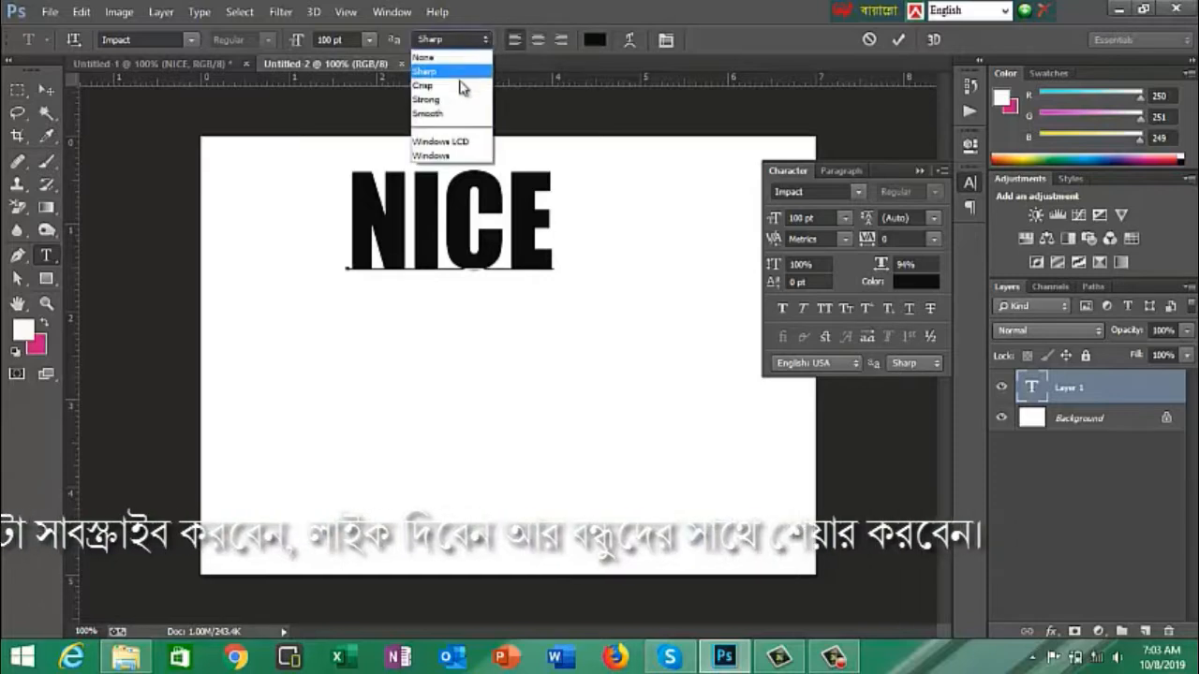
left_click(427, 113)
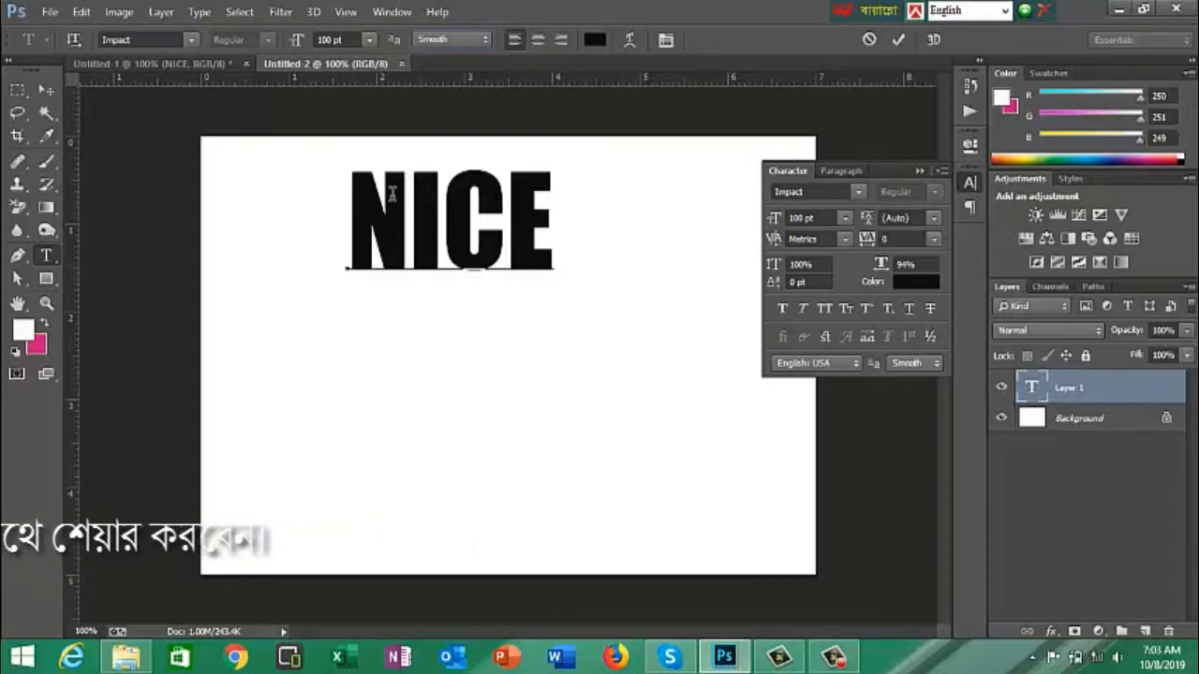
- Free-transform the NICE text to about 225% width and 172% height and move it to the middle of the canvas
key("ctrl+t")
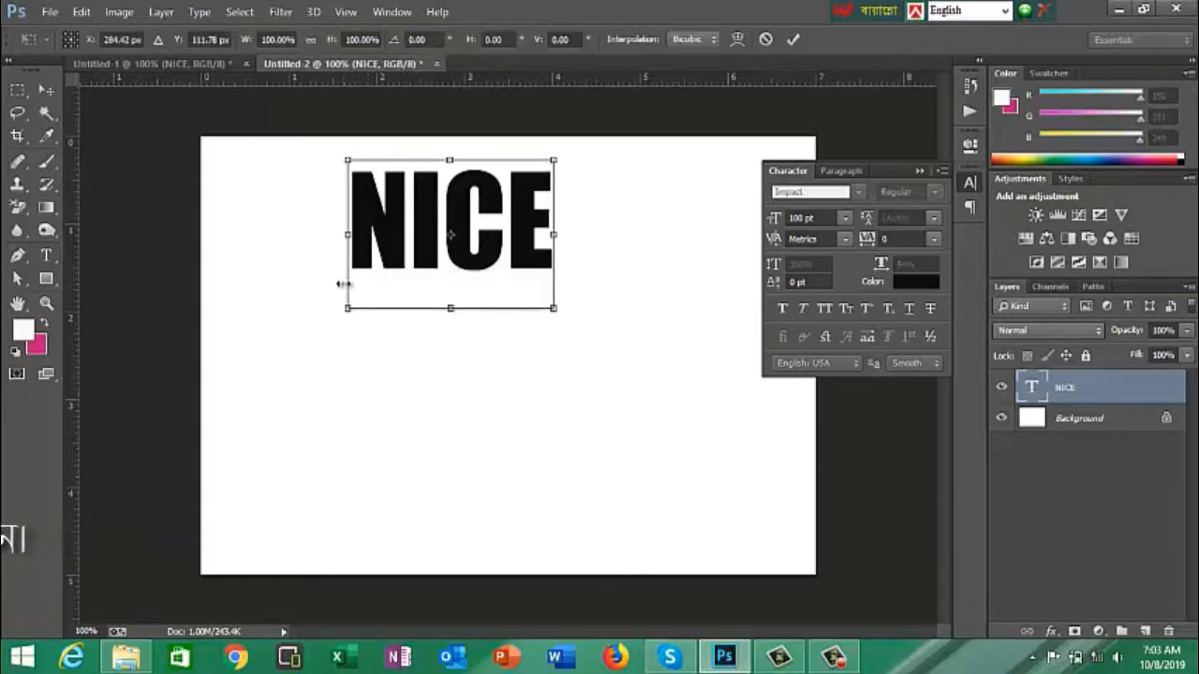
left_click_drag(329, 313, 254, 344)
left_click_drag(554, 342, 717, 417)
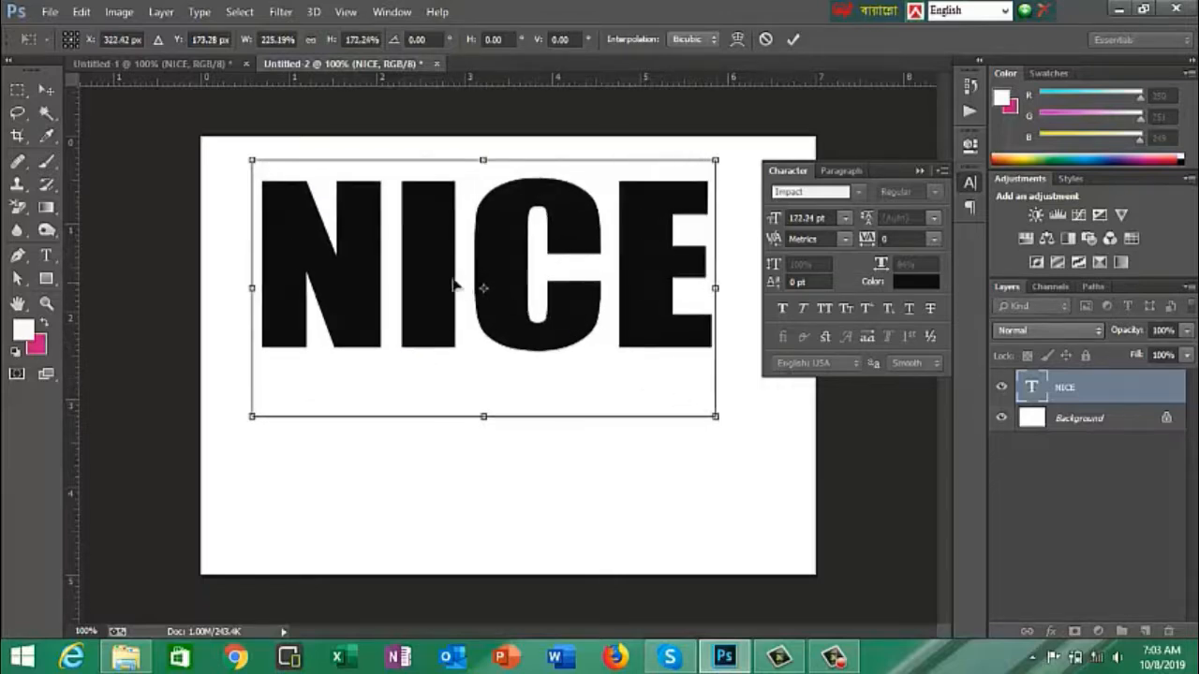
left_click_drag(447, 292, 456, 346)
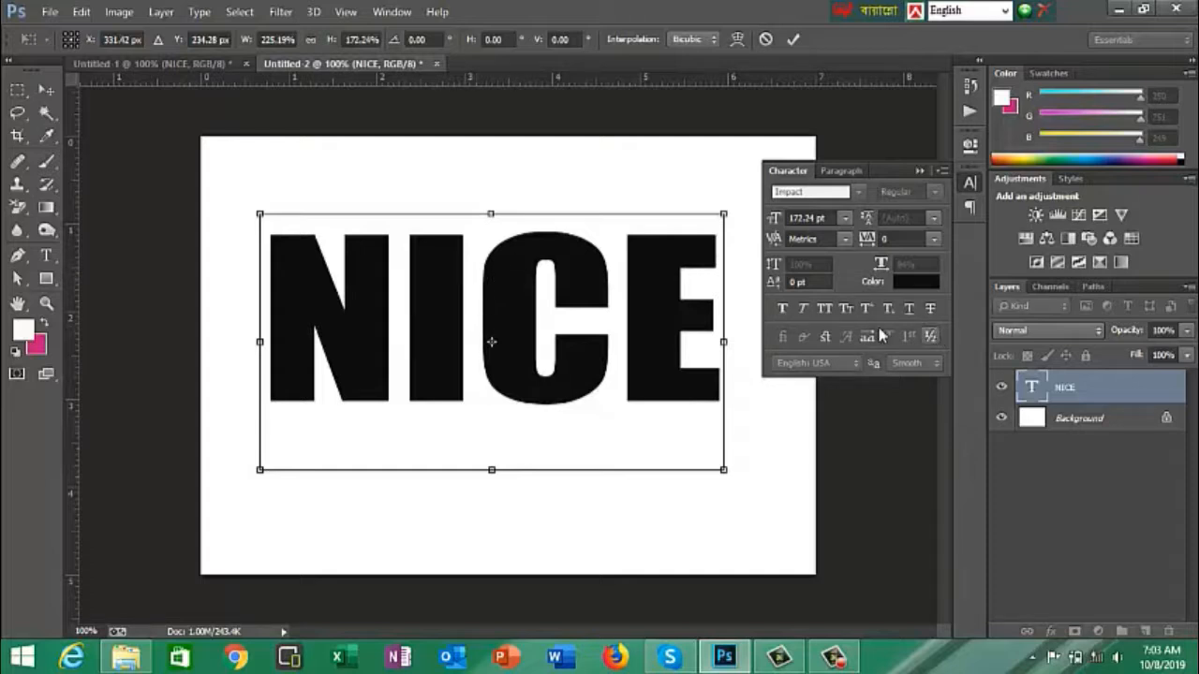
key("Return")
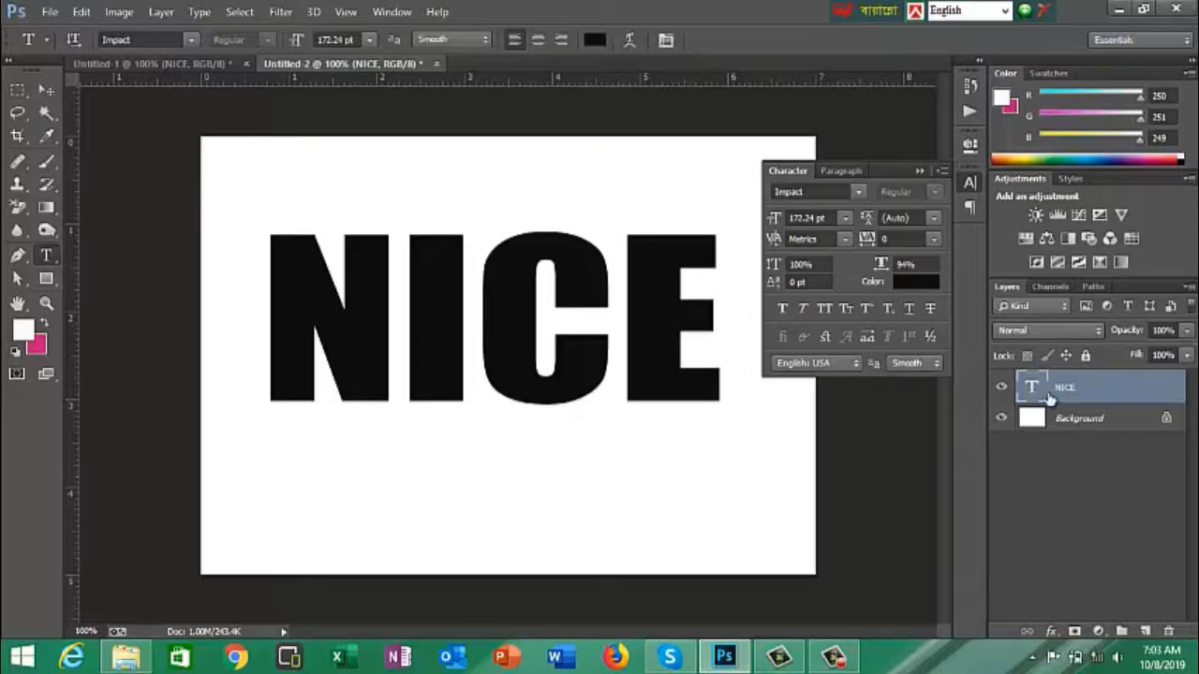
- Rasterize the NICE text layer and fill it with the foreground colour #fafbf9 in Multiply mode at 100% opacity
right_click(1133, 392)
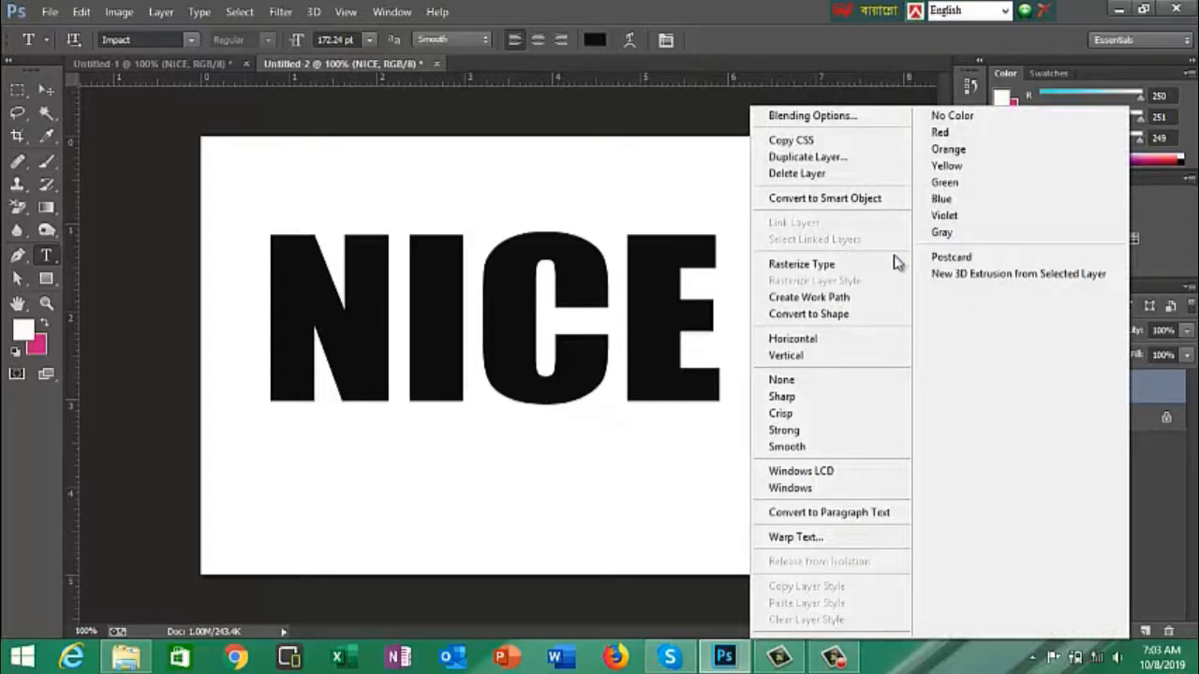
left_click(821, 267)
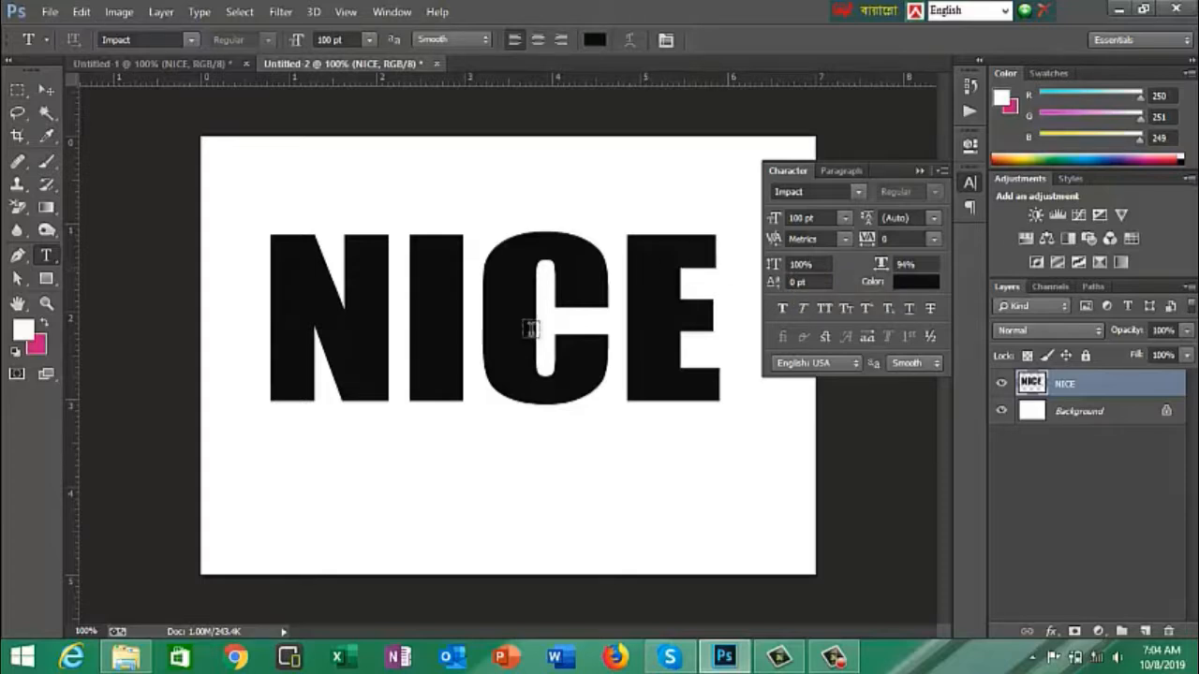
left_click(24, 330)
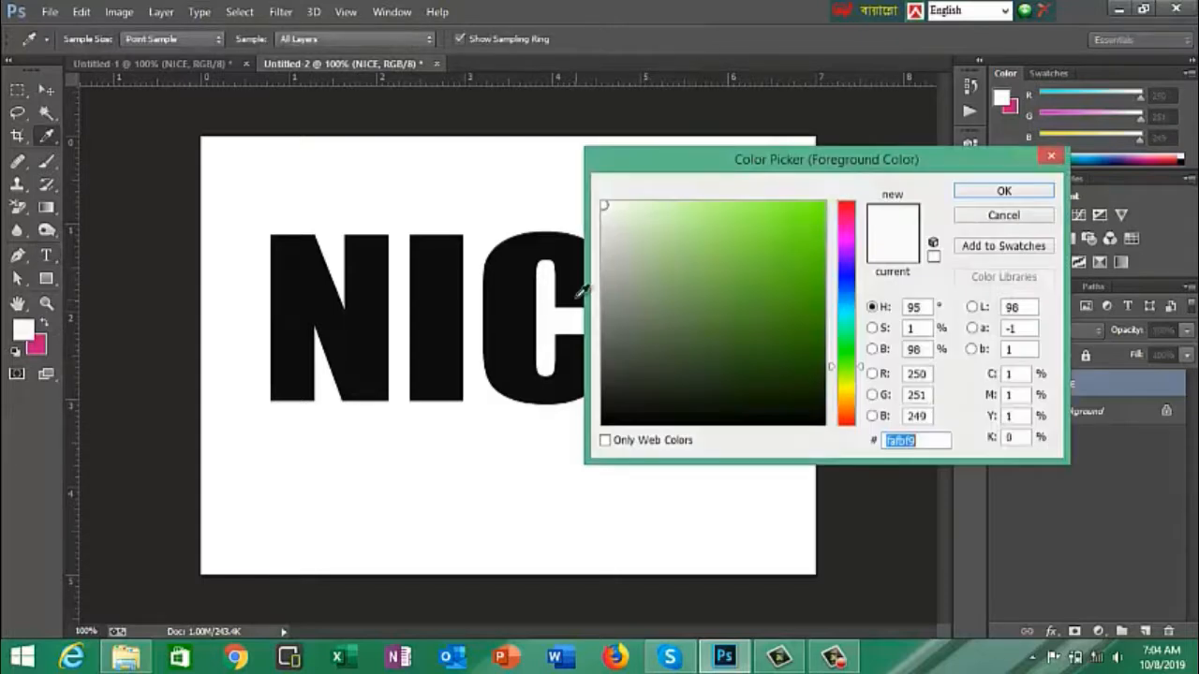
left_click(999, 193)
key("t")
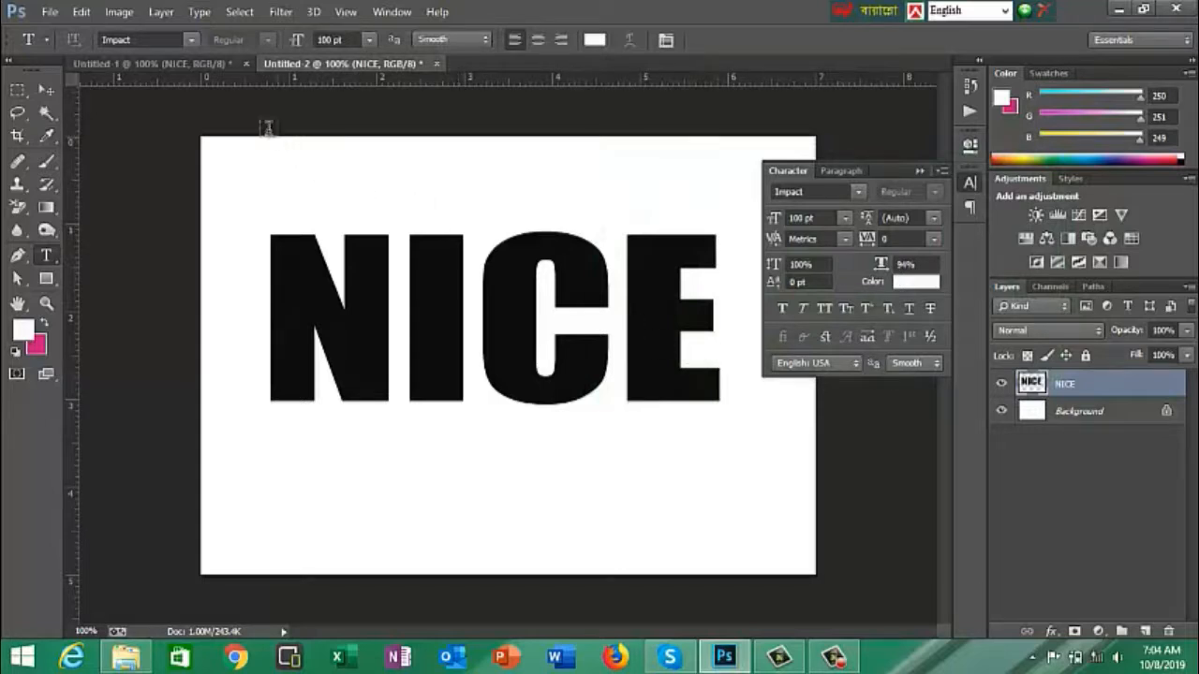
left_click(82, 11)
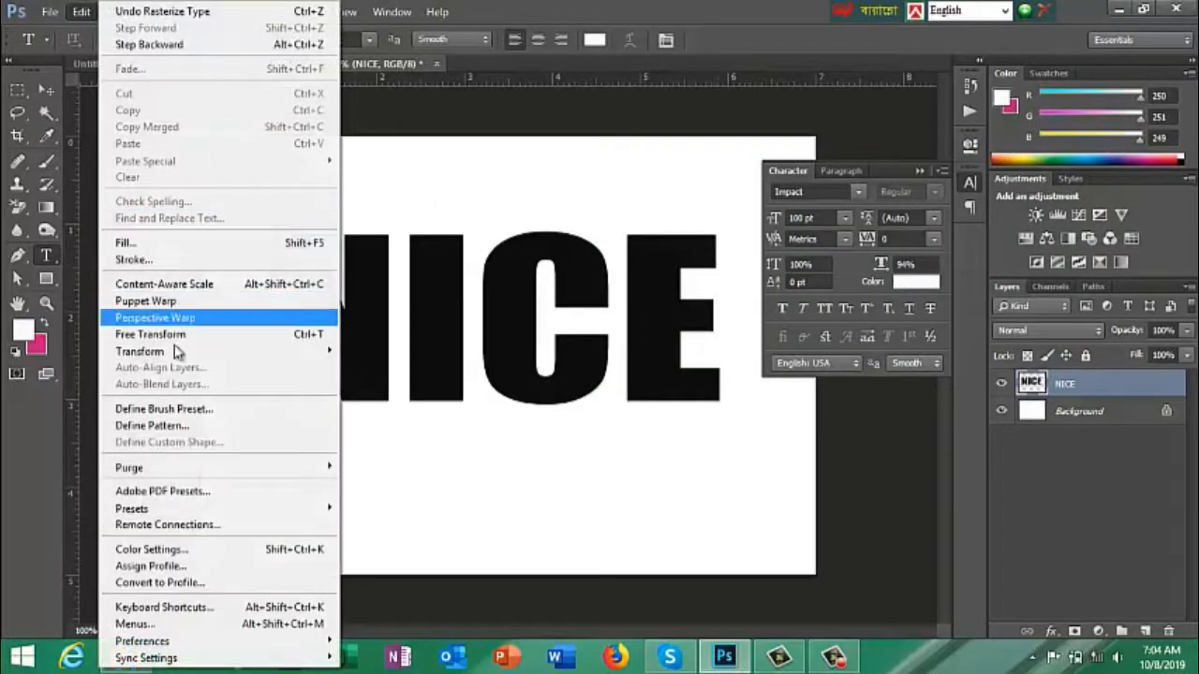
left_click(147, 245)
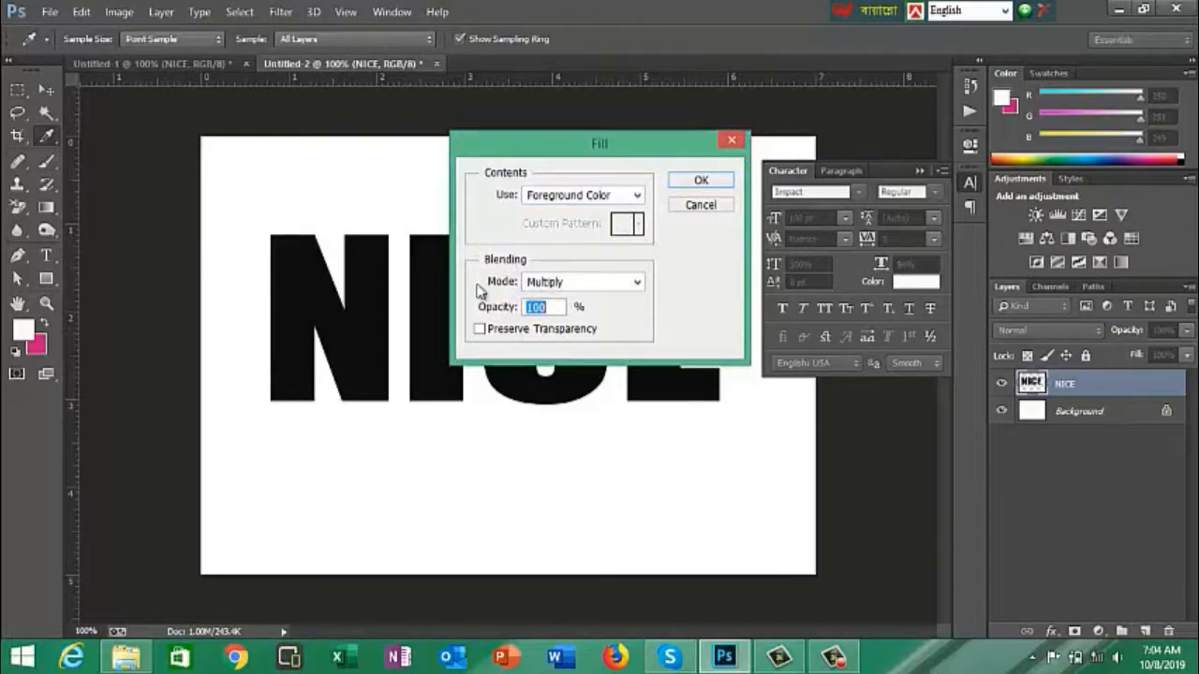
left_click(547, 310)
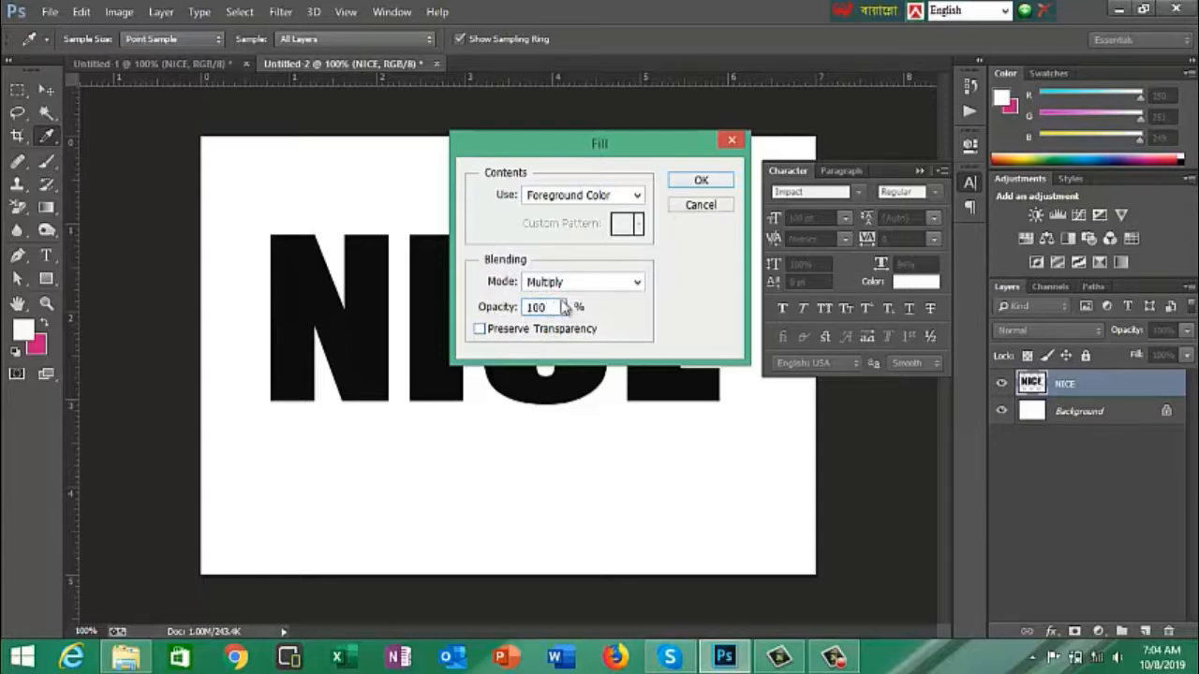
left_click(700, 181)
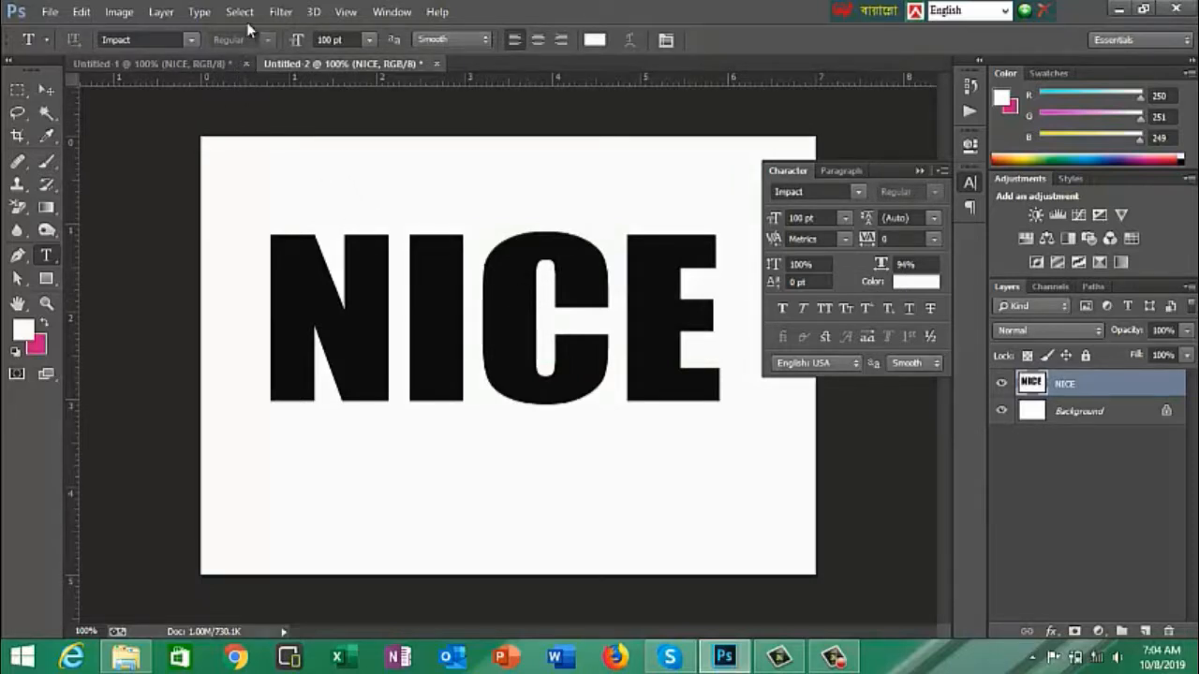
- Apply the Solarize filter to the filled NICE layer
left_click(280, 11)
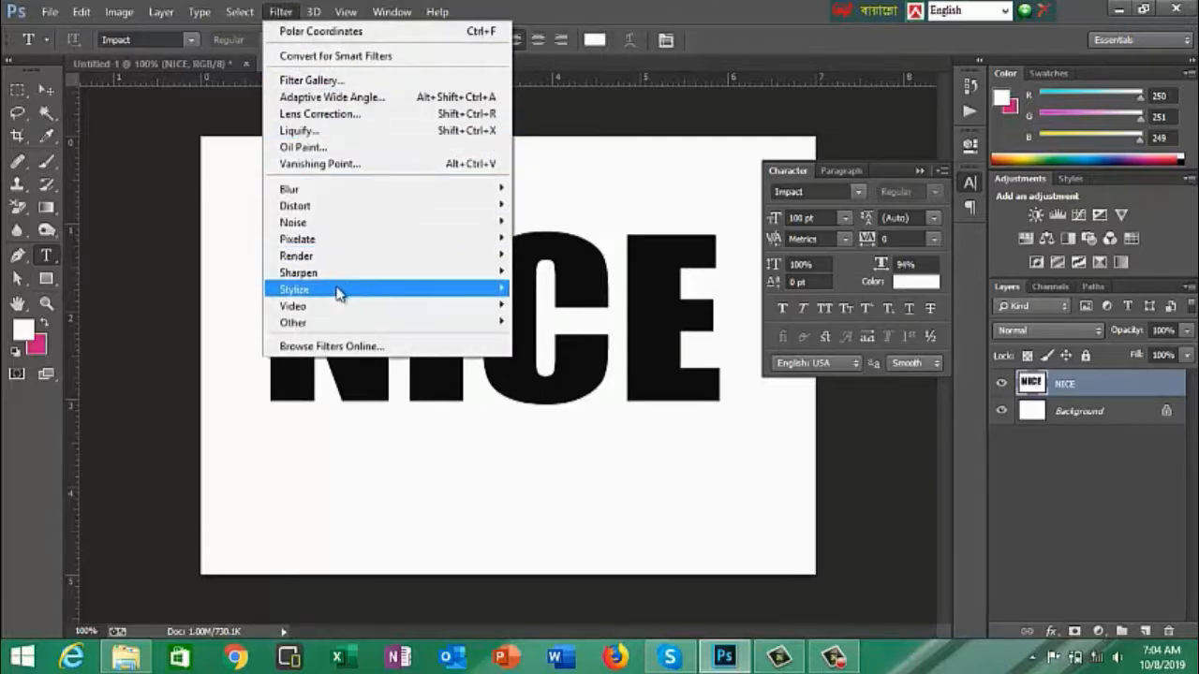
mouse_move(291, 296)
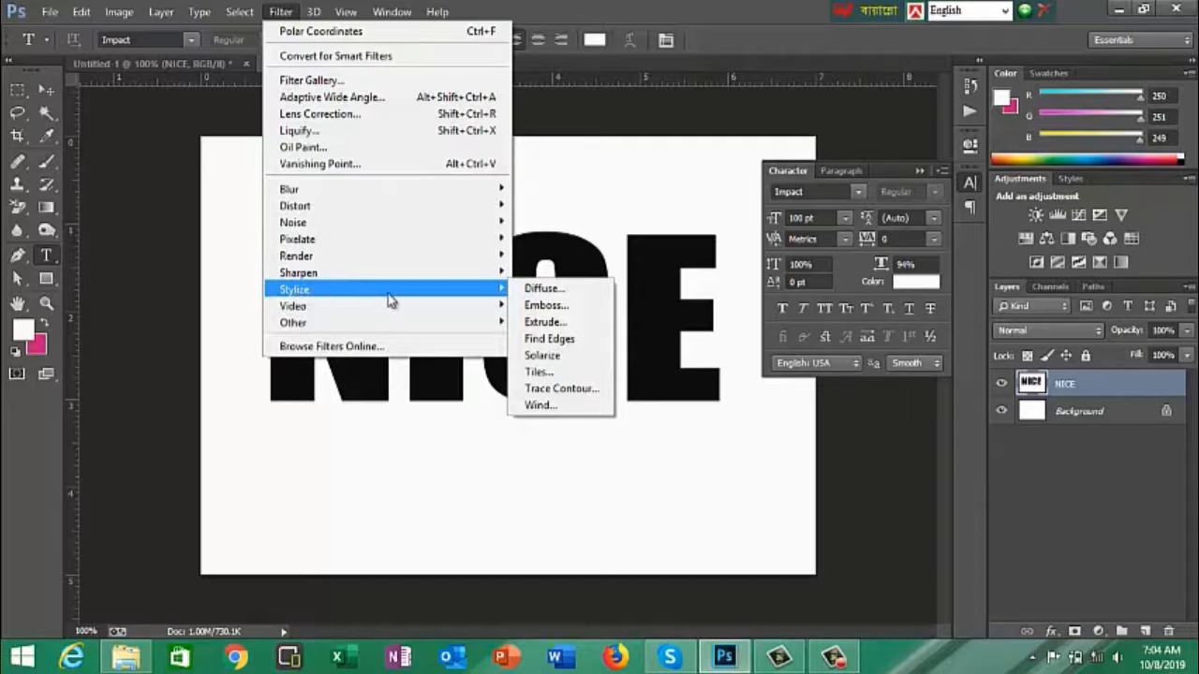
left_click(531, 359)
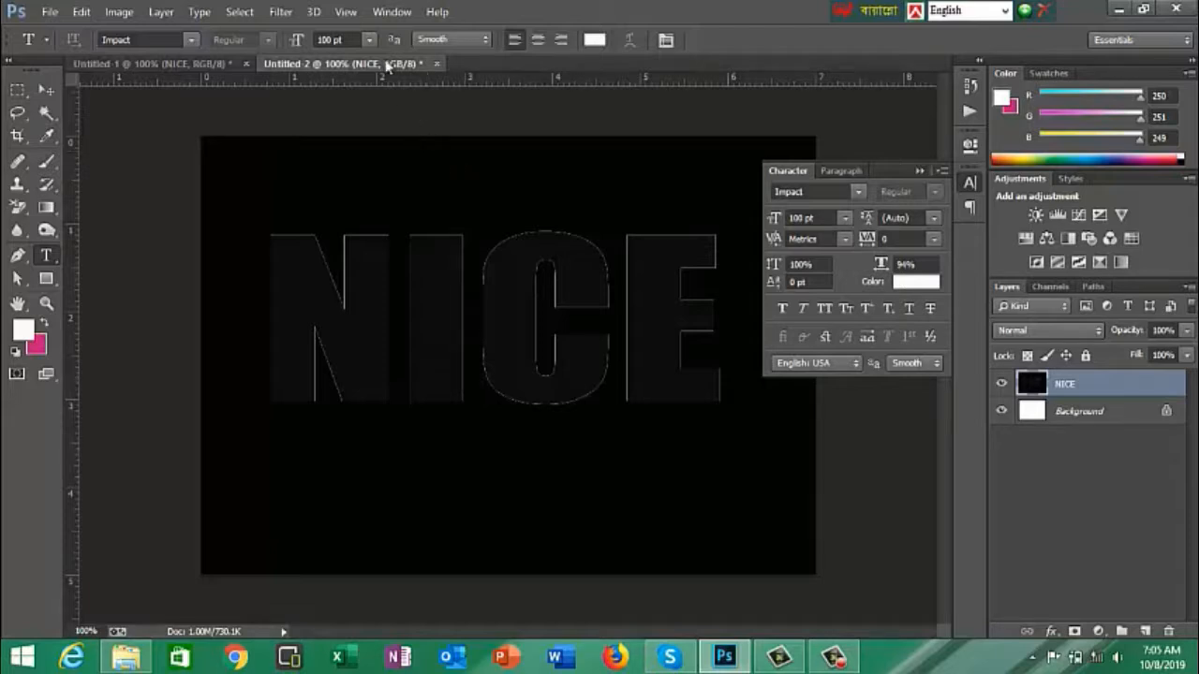
- Apply the Polar Coordinates distortion to the NICE layer with the Polar to Rectangular option
left_click(281, 12)
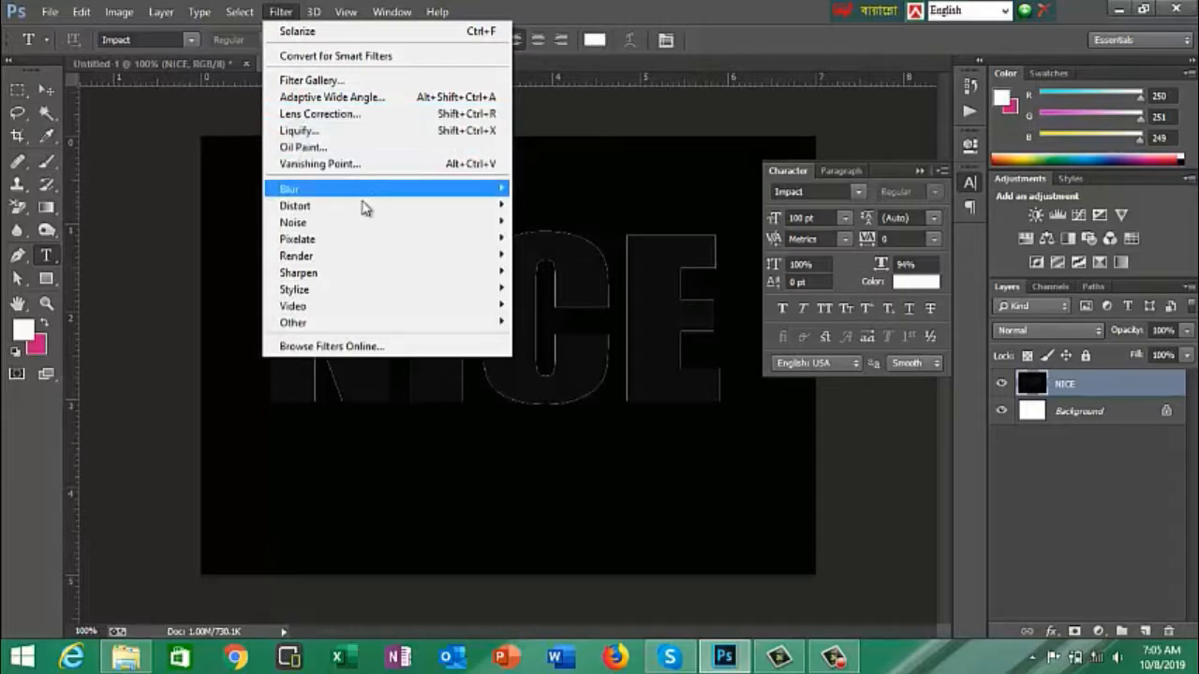
mouse_move(312, 212)
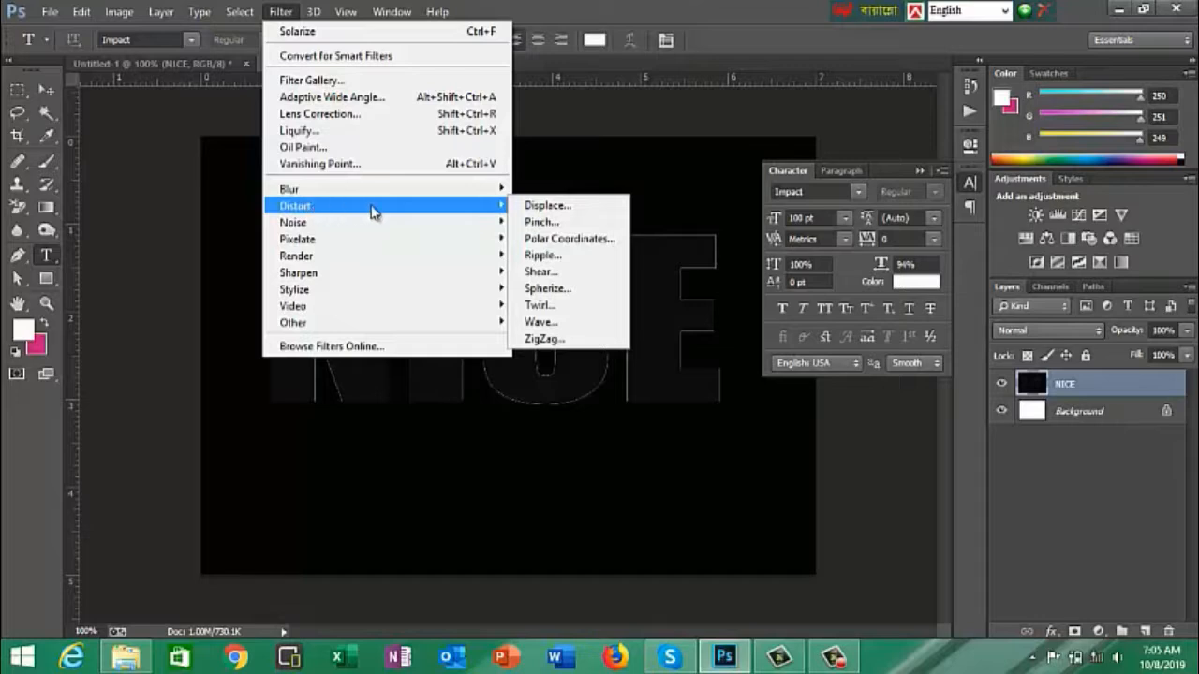
left_click(574, 245)
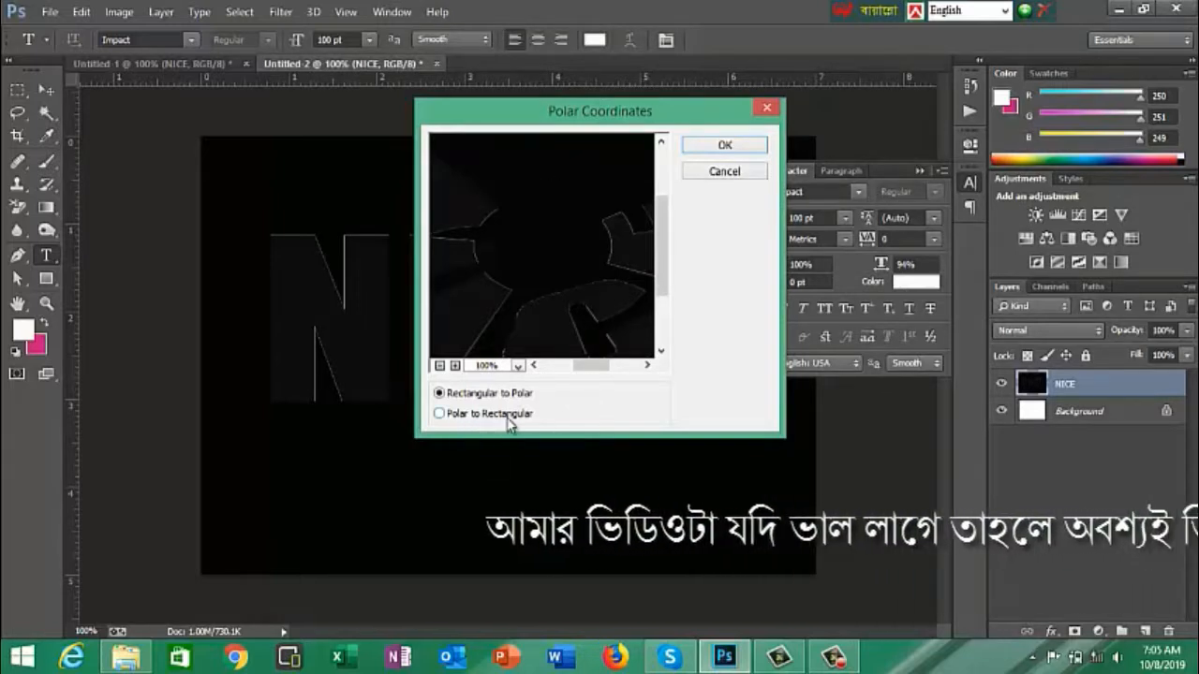
left_click(440, 414)
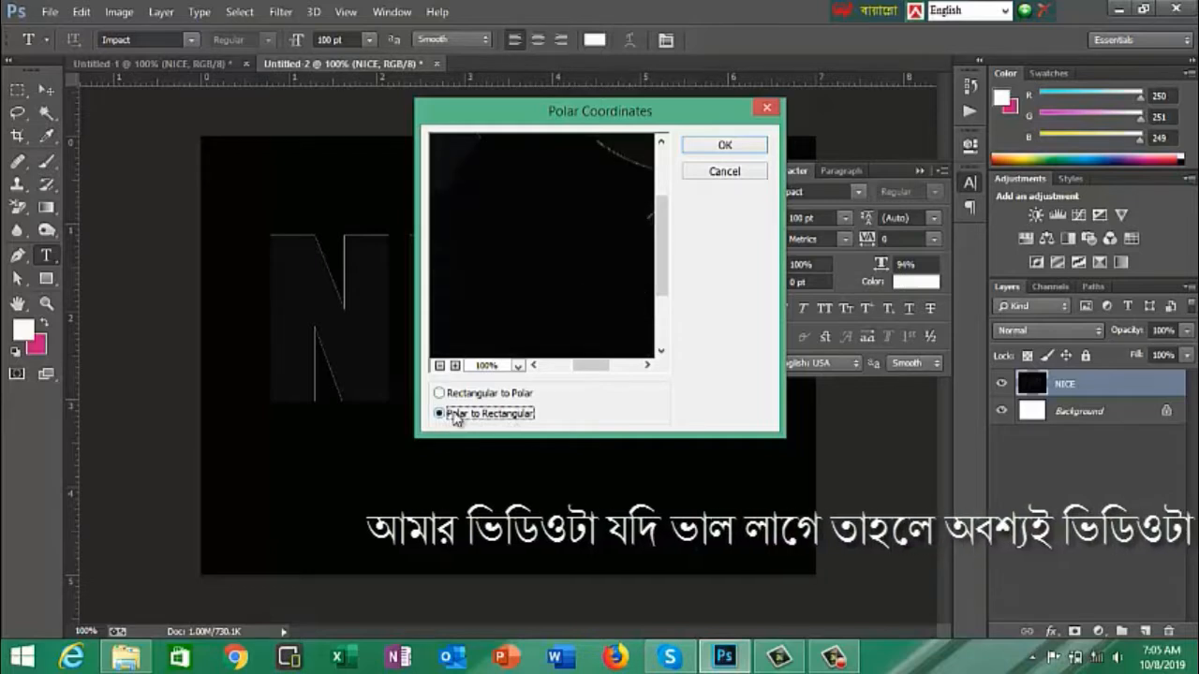
left_click(737, 151)
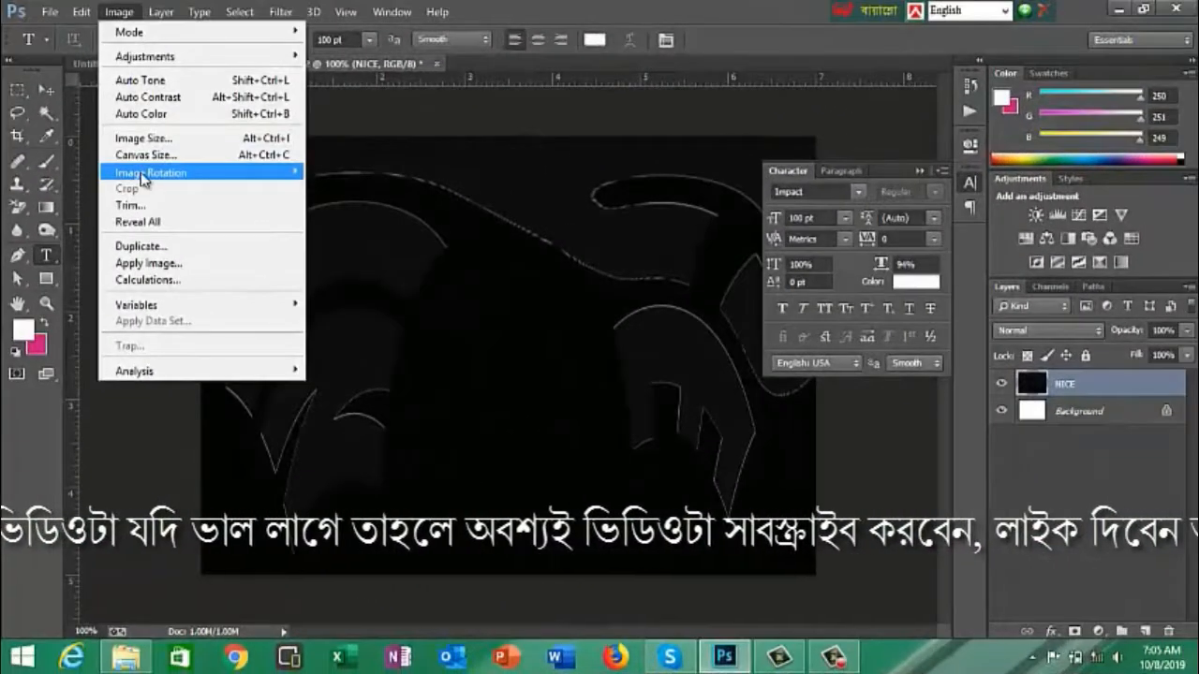
- Rotate the canvas 90° clockwise and apply the Wind filter with the Wind method, From the Right
mouse_move(161, 174)
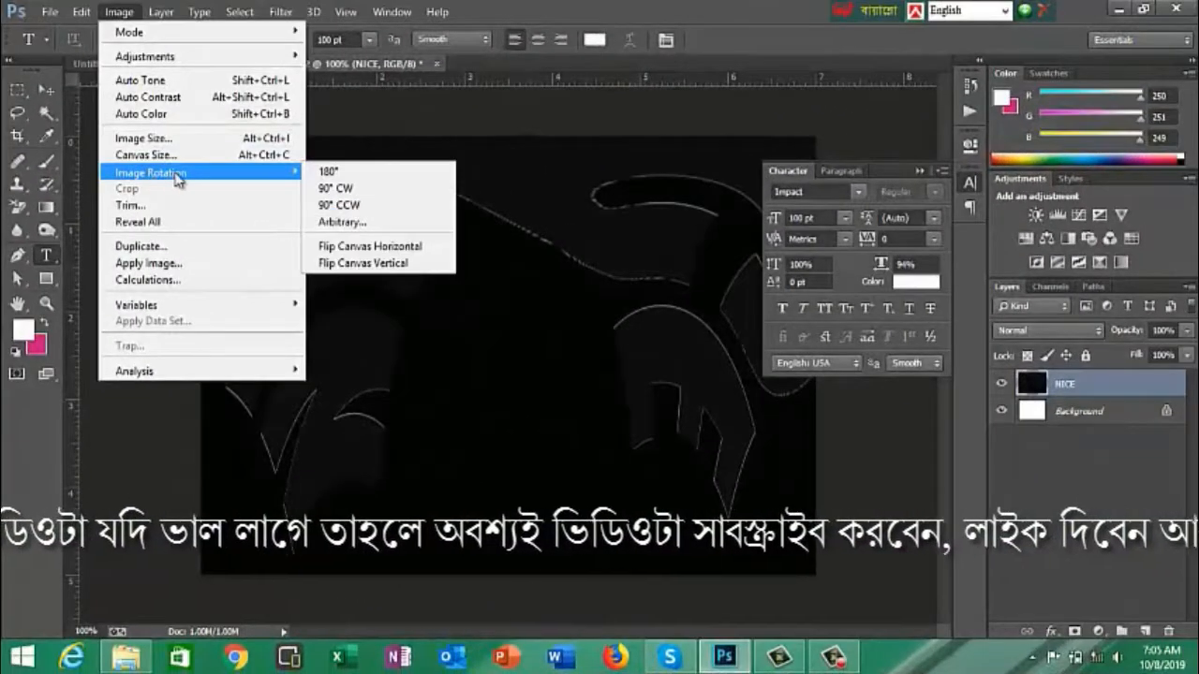
left_click(349, 191)
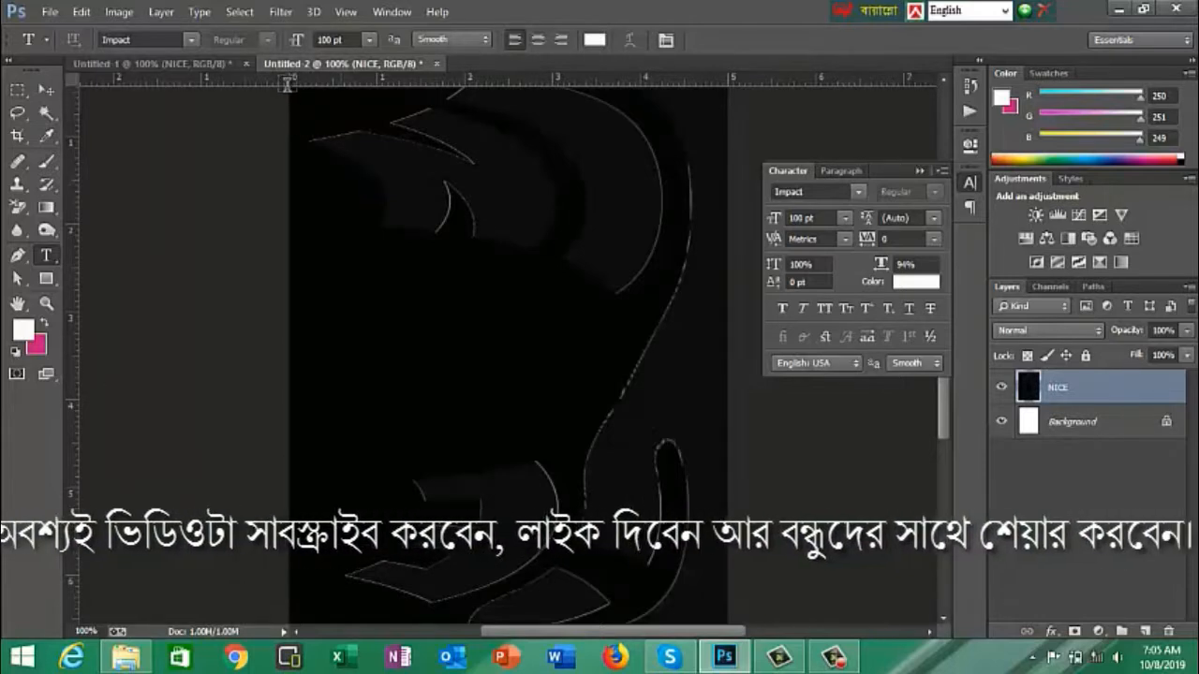
left_click(282, 13)
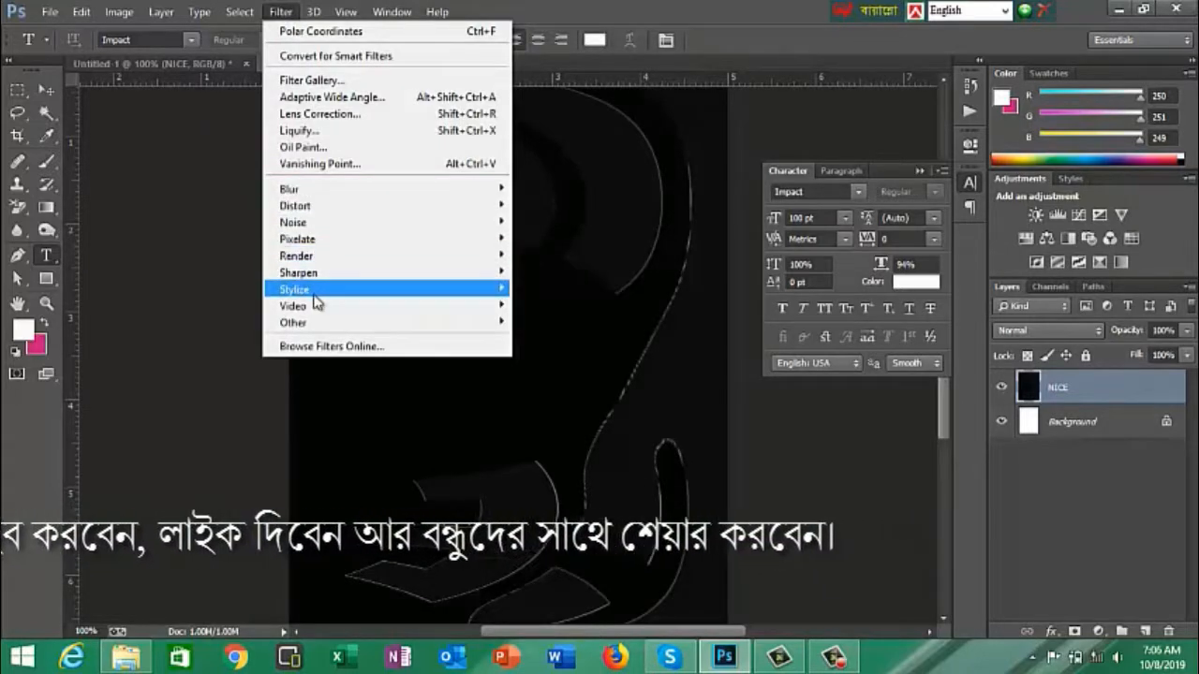
mouse_move(309, 295)
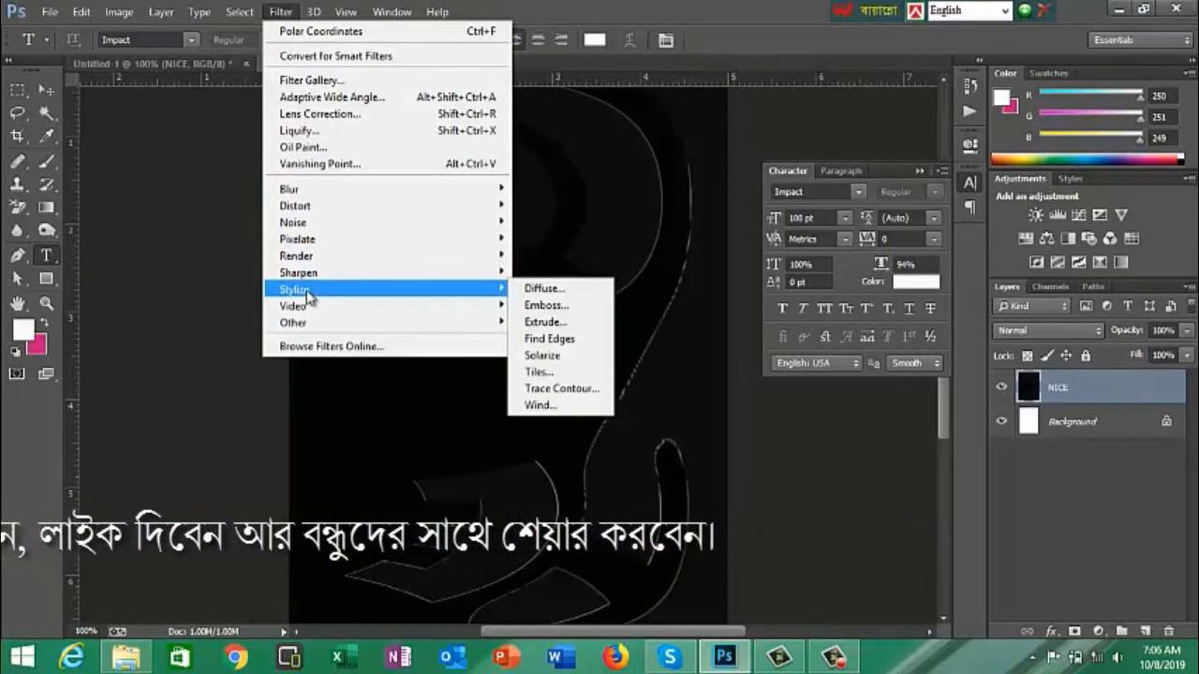
left_click(545, 406)
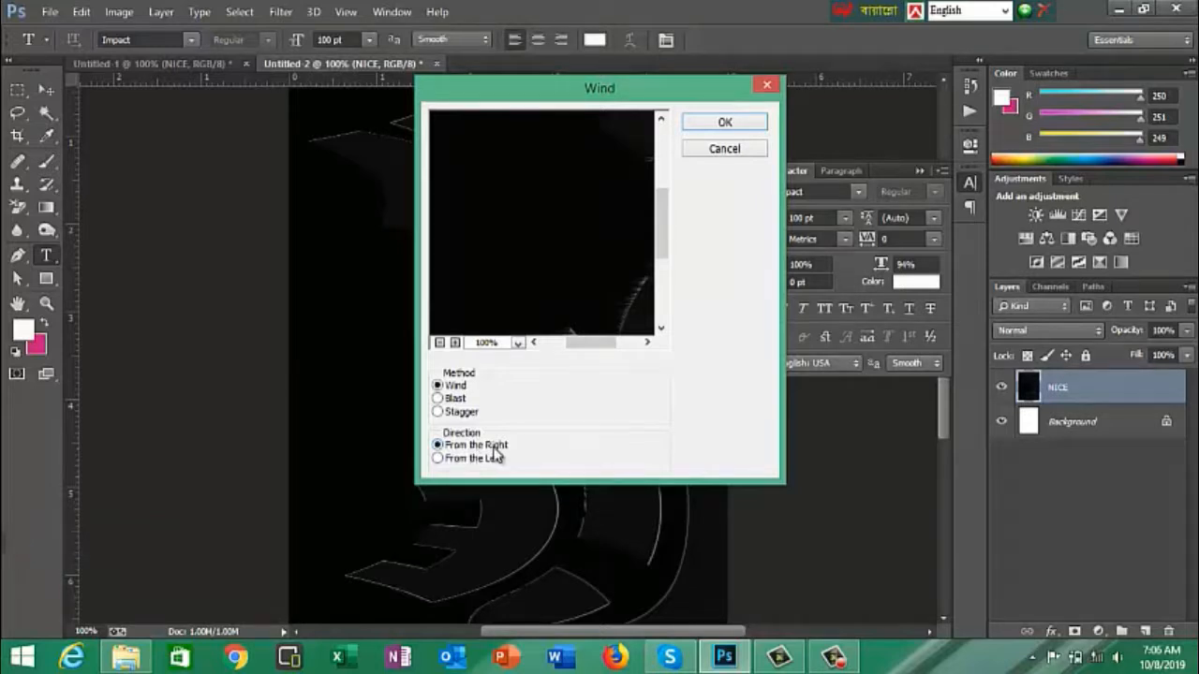
left_click(702, 125)
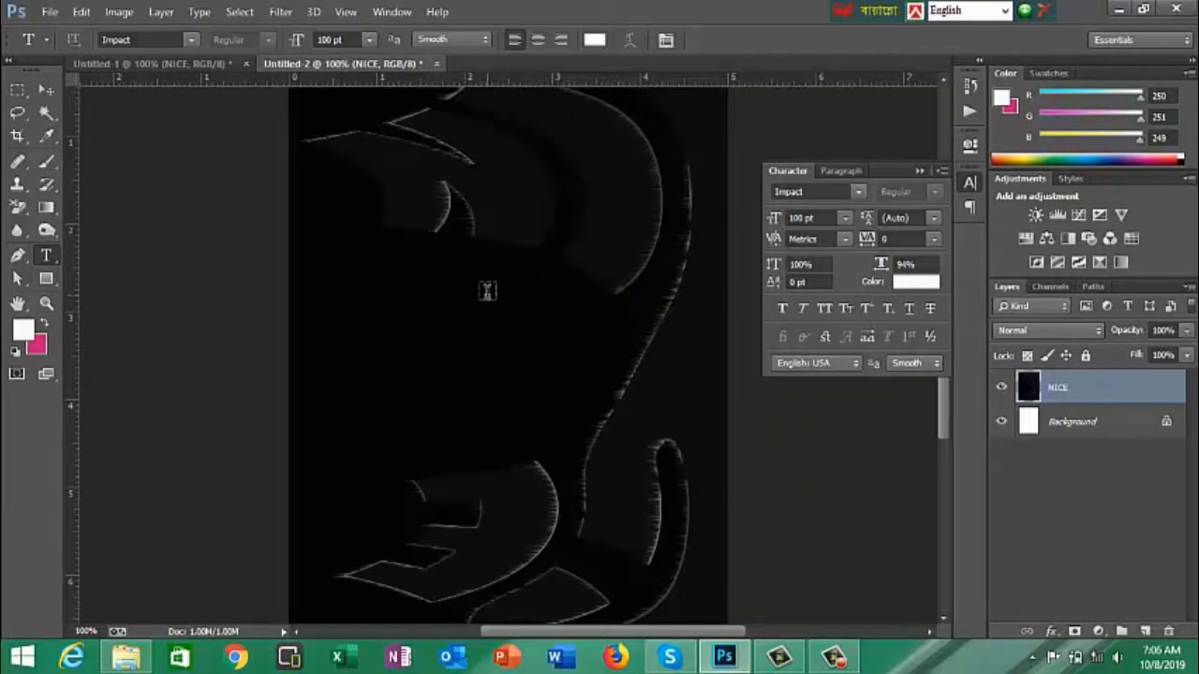
- Repeat the Wind filter on the NICE layer to strengthen the streaks and rotate the canvas 90° counter-clockwise
key("ctrl+f")
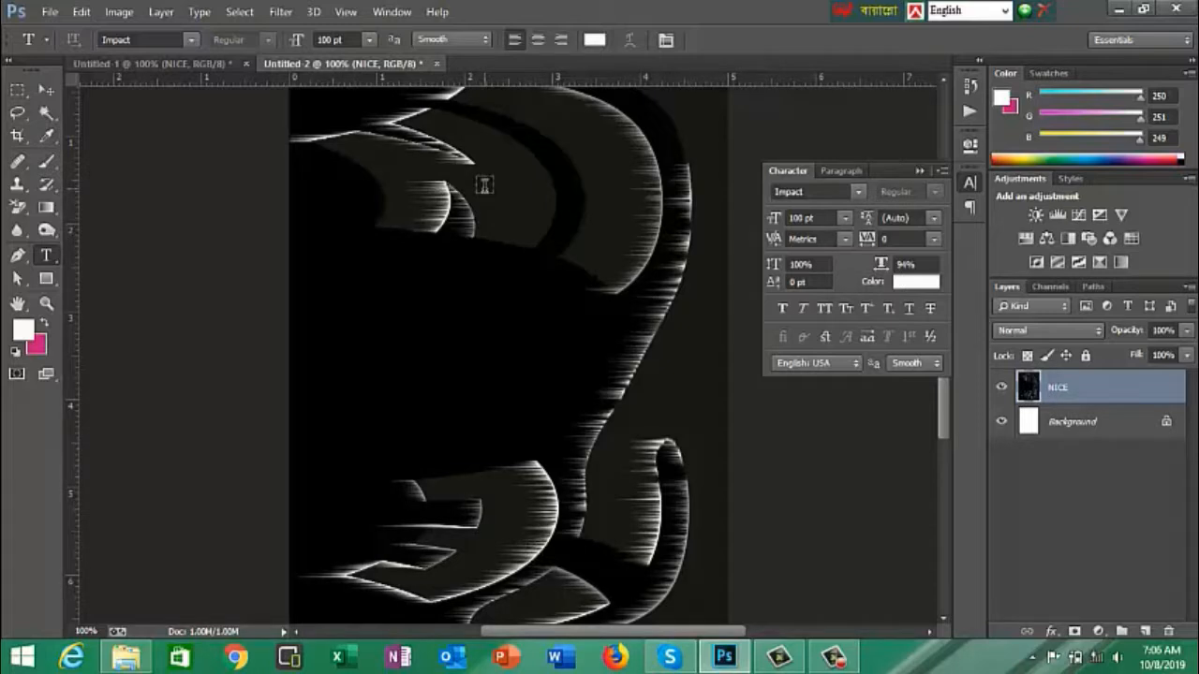
key("alt")
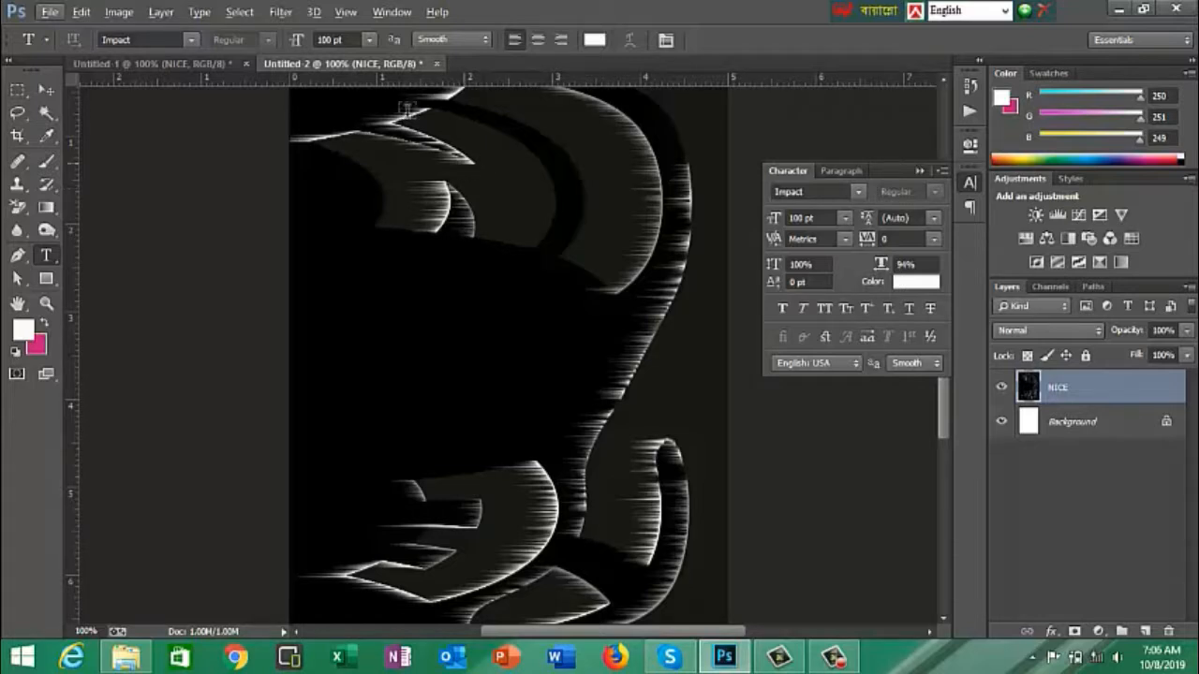
left_click(119, 12)
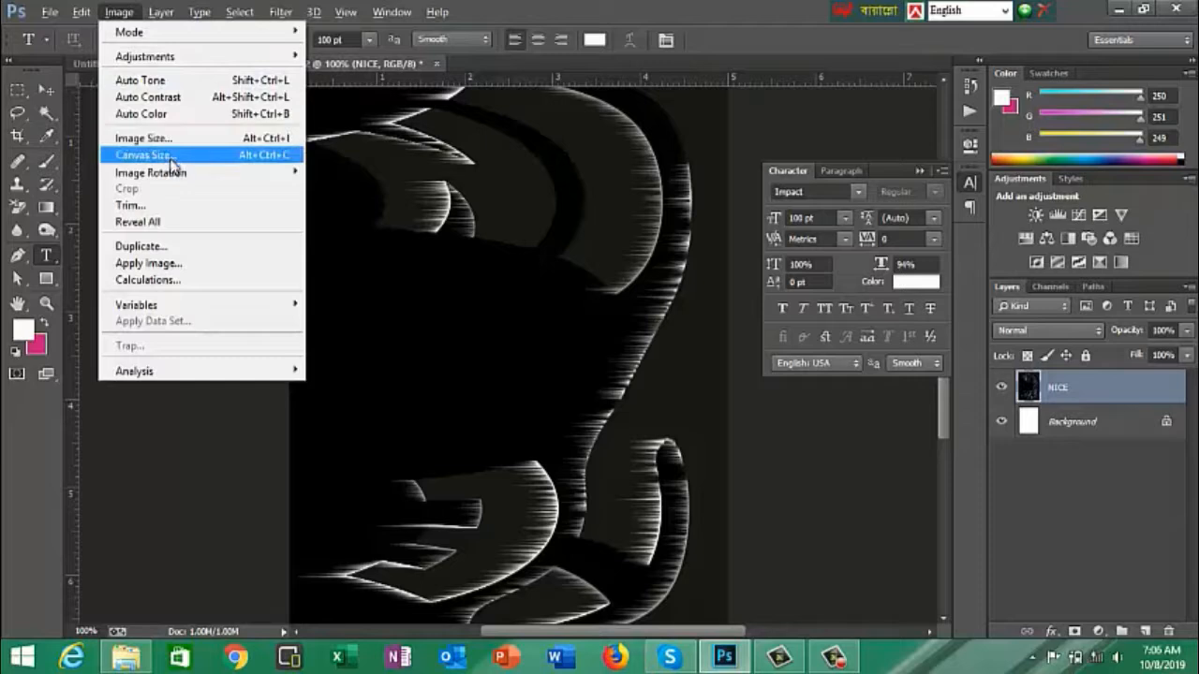
mouse_move(169, 173)
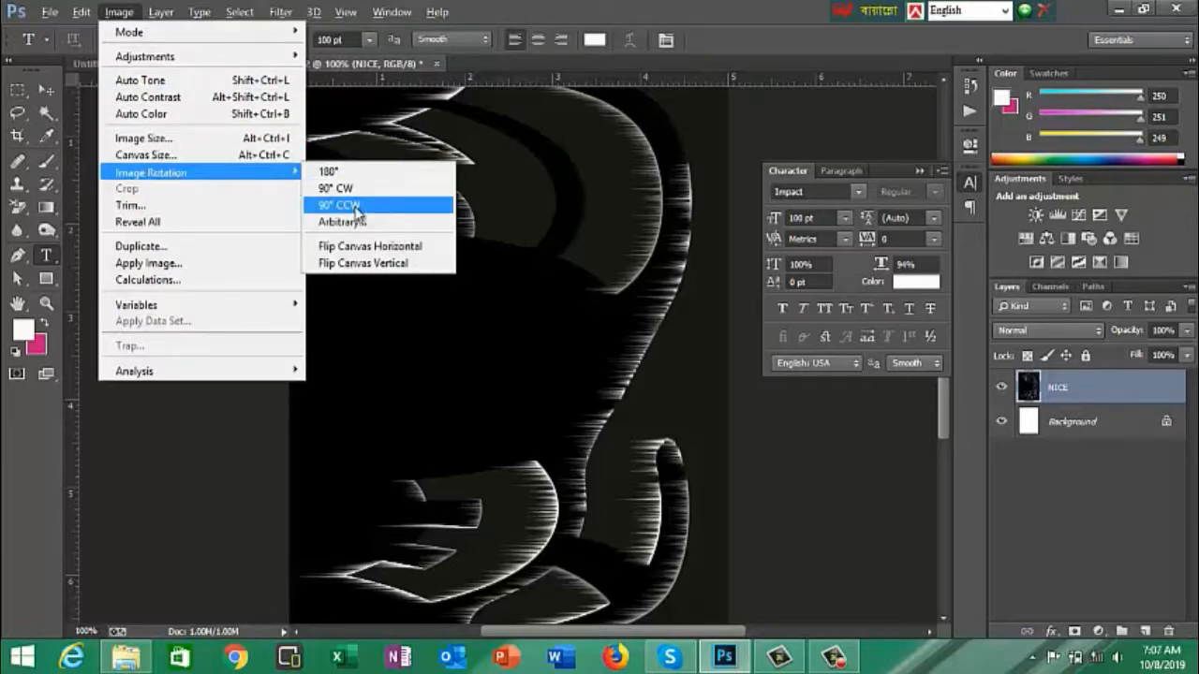
left_click(355, 209)
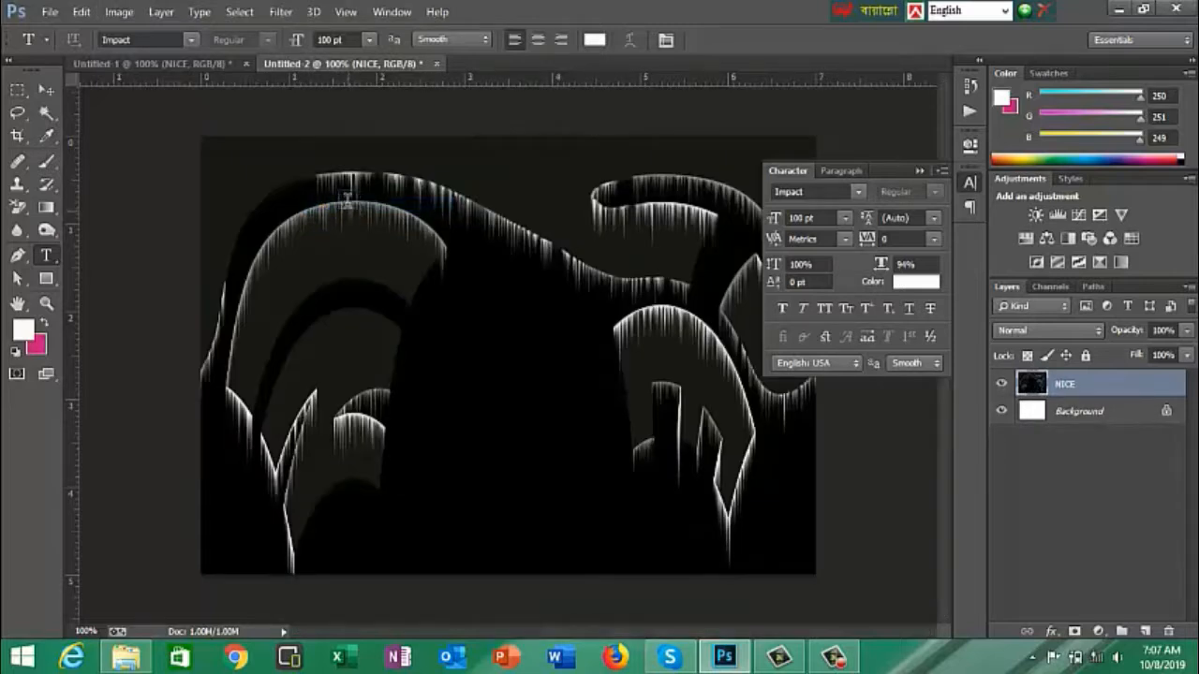
- Apply the Polar Coordinates distortion to the NICE layer with the Rectangular to Polar option
left_click(283, 14)
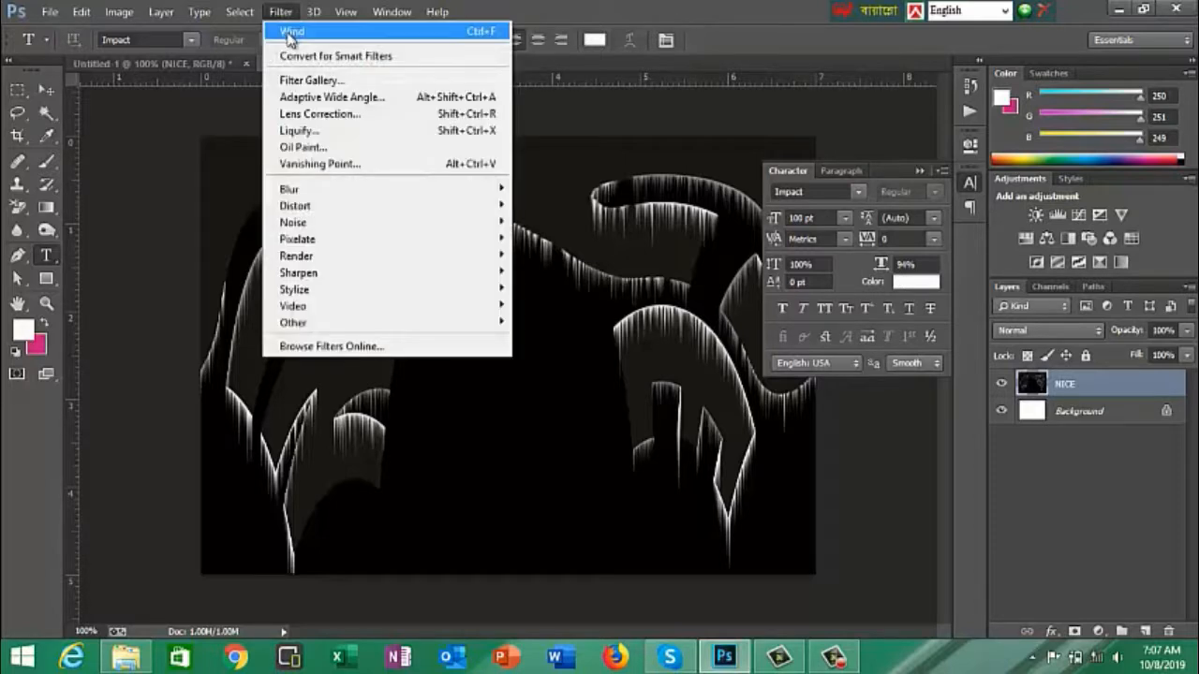
mouse_move(296, 214)
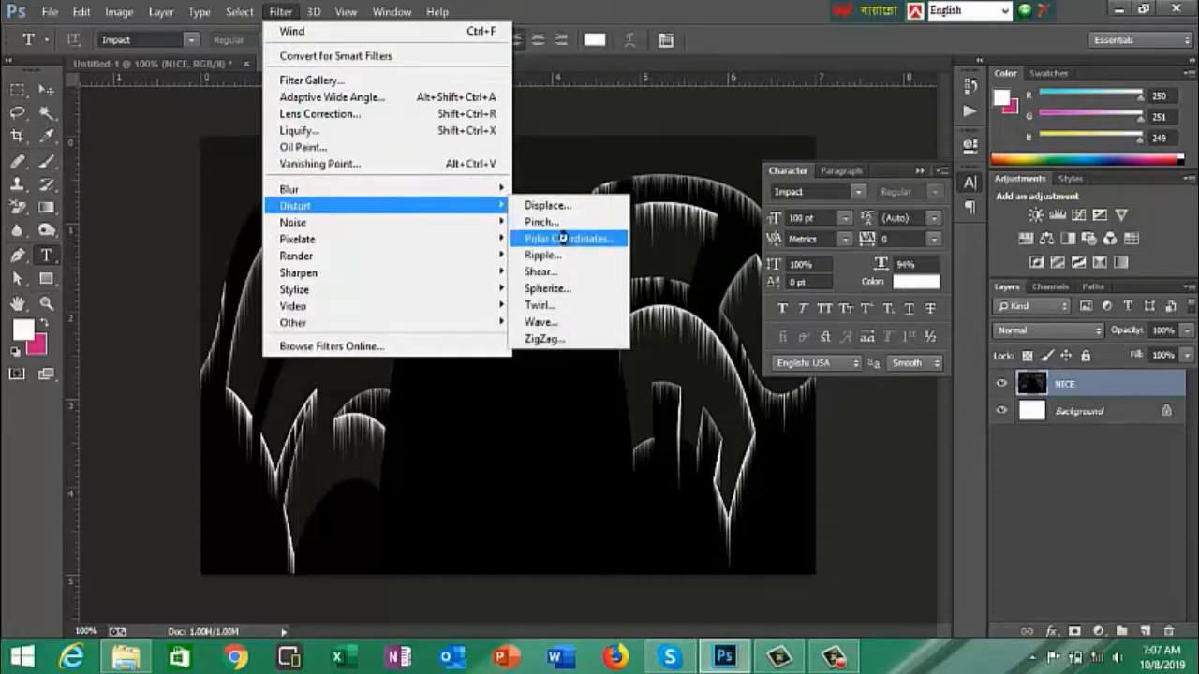
left_click(567, 240)
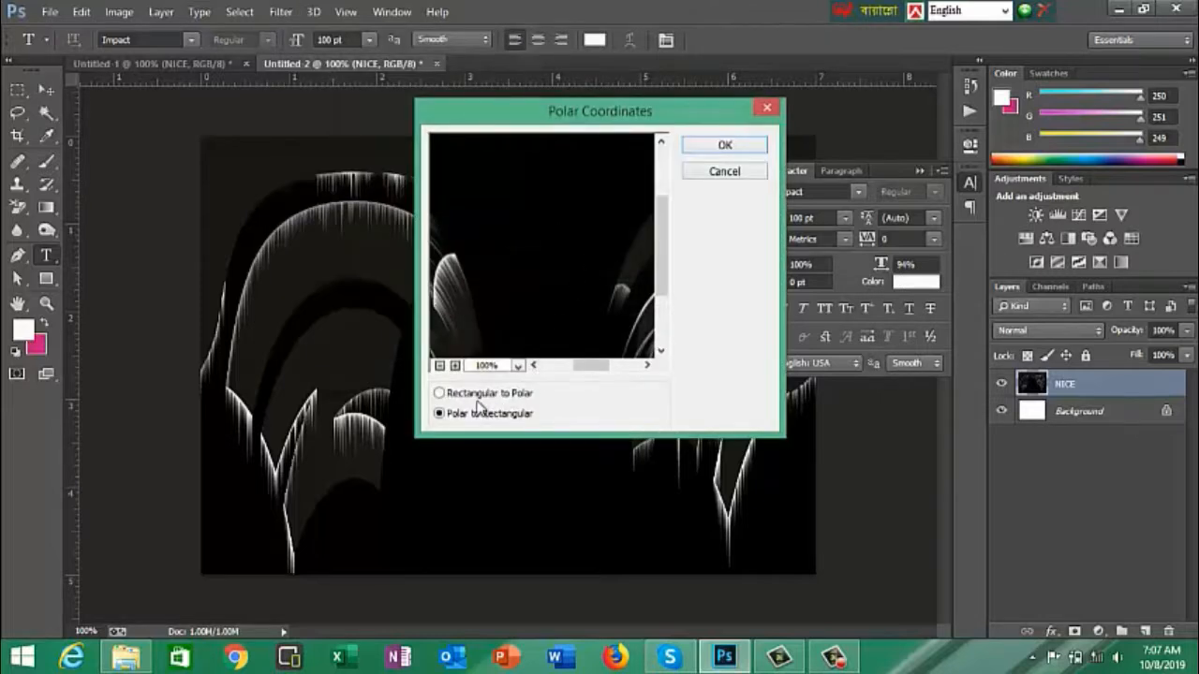
left_click(466, 395)
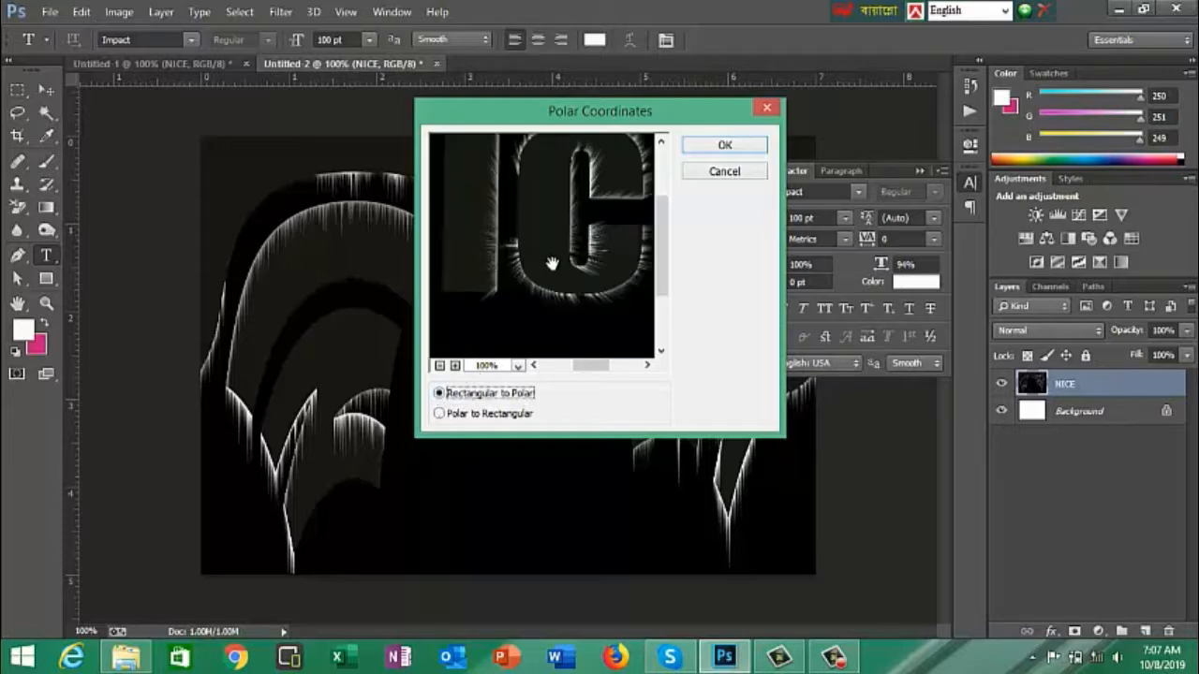
left_click(716, 145)
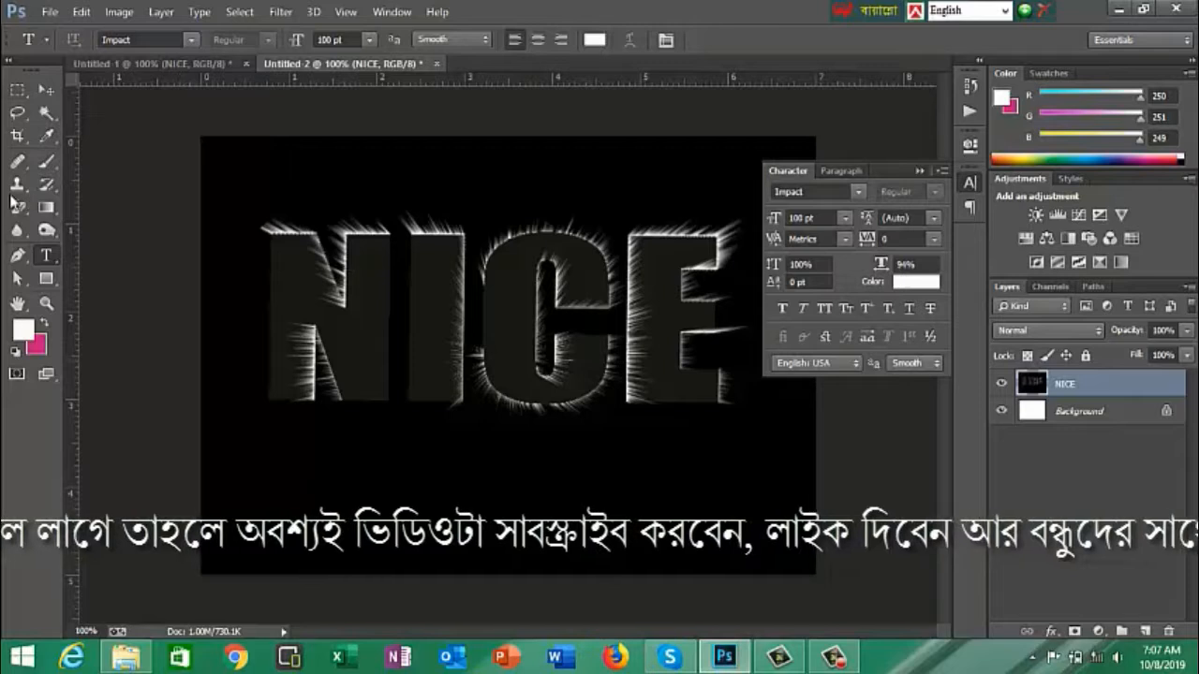
- Set up the Gradient tool with a linear blue-red-yellow gradient in Color mode at 100% opacity
left_click(54, 213)
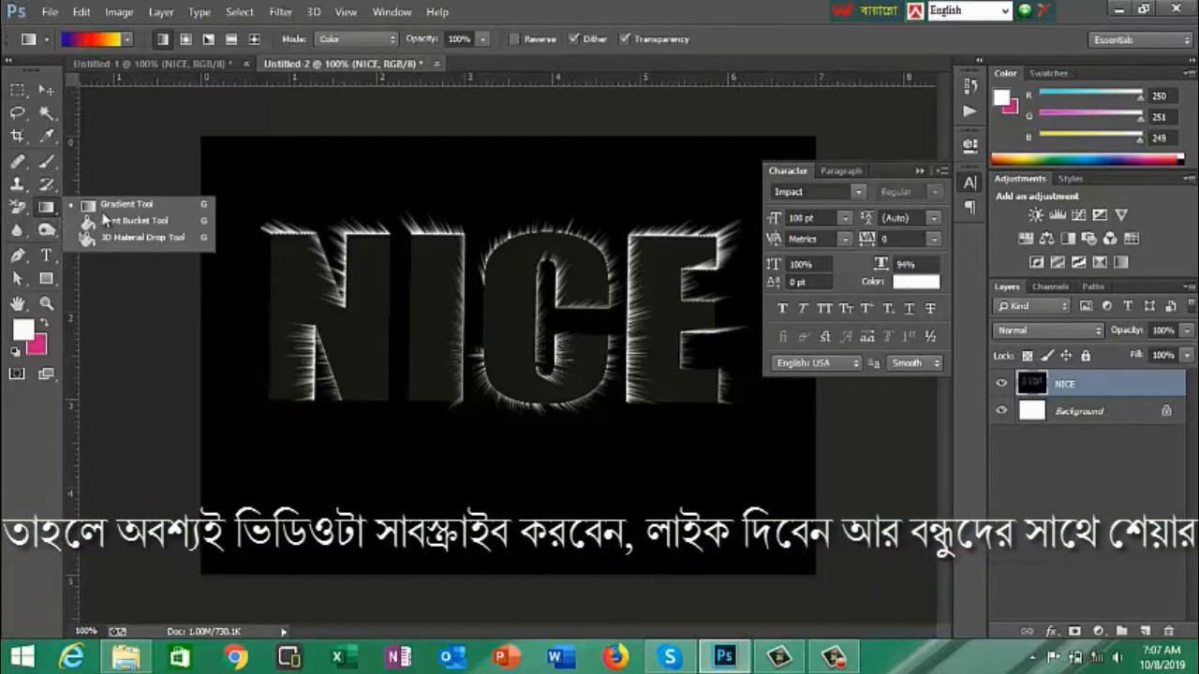
left_click(125, 207)
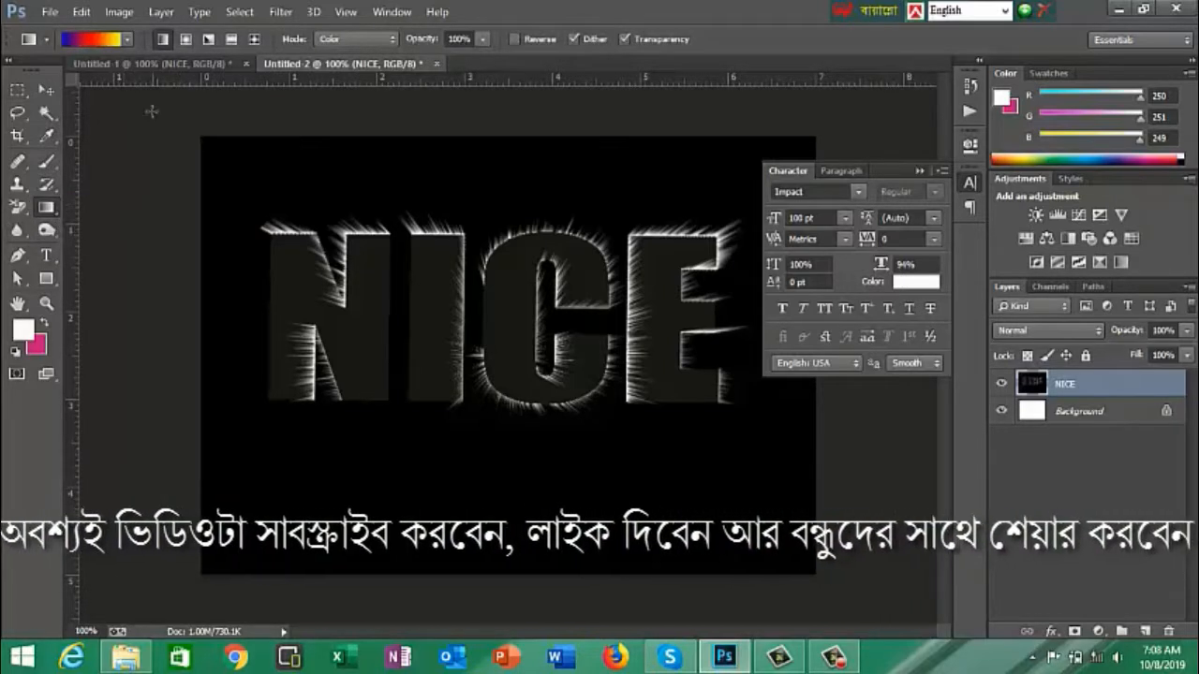
left_click(128, 39)
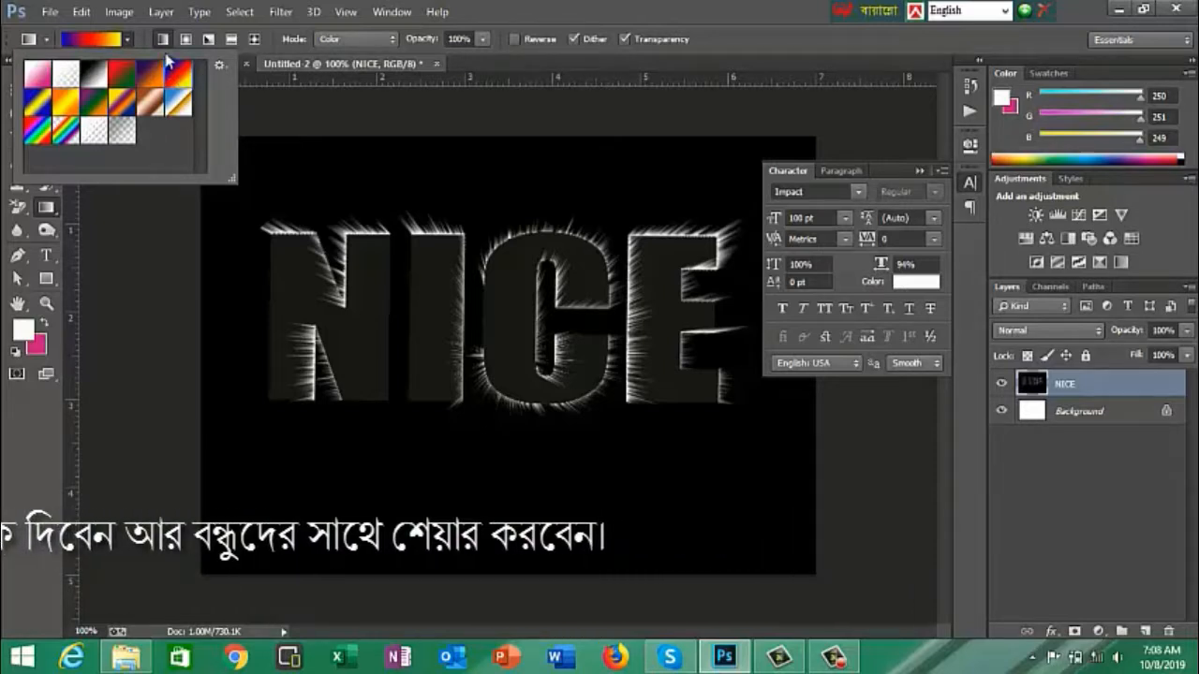
left_click(171, 44)
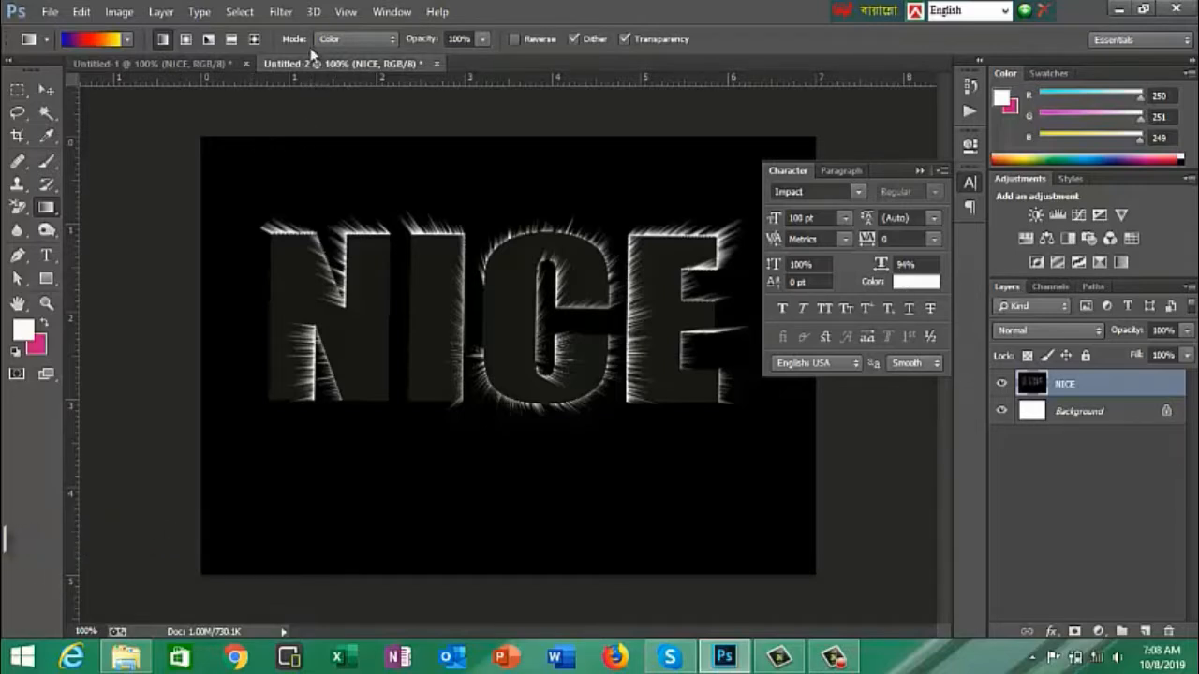
left_click(389, 42)
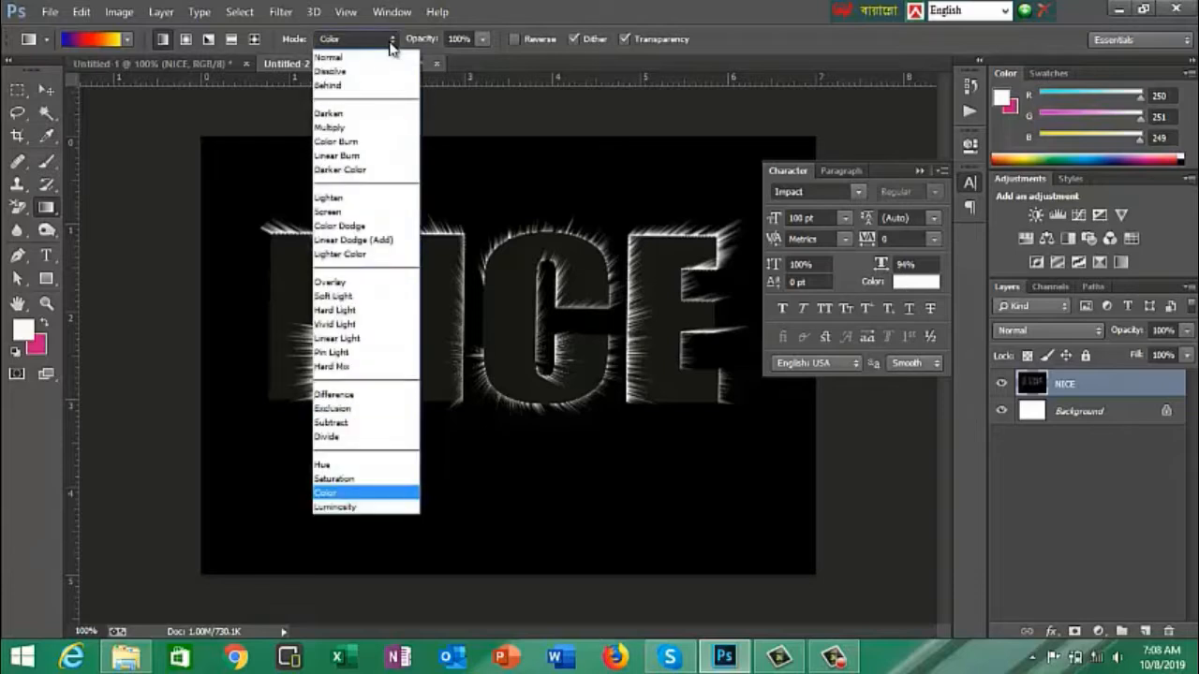
left_click(324, 493)
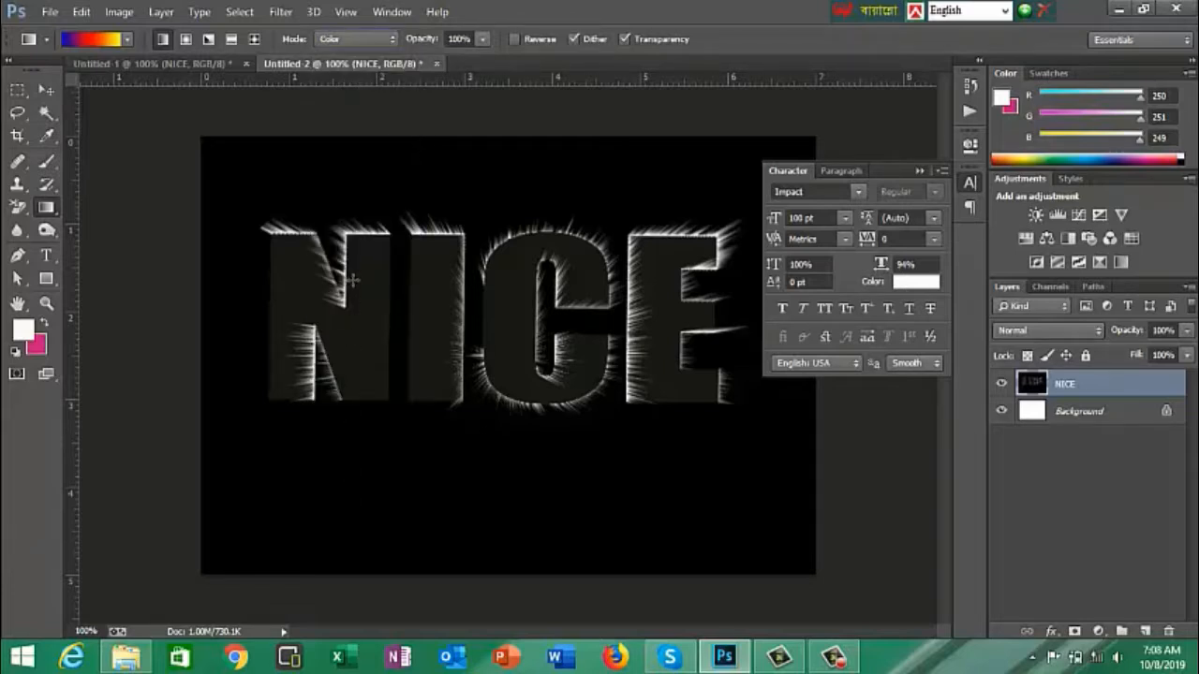
left_click(483, 39)
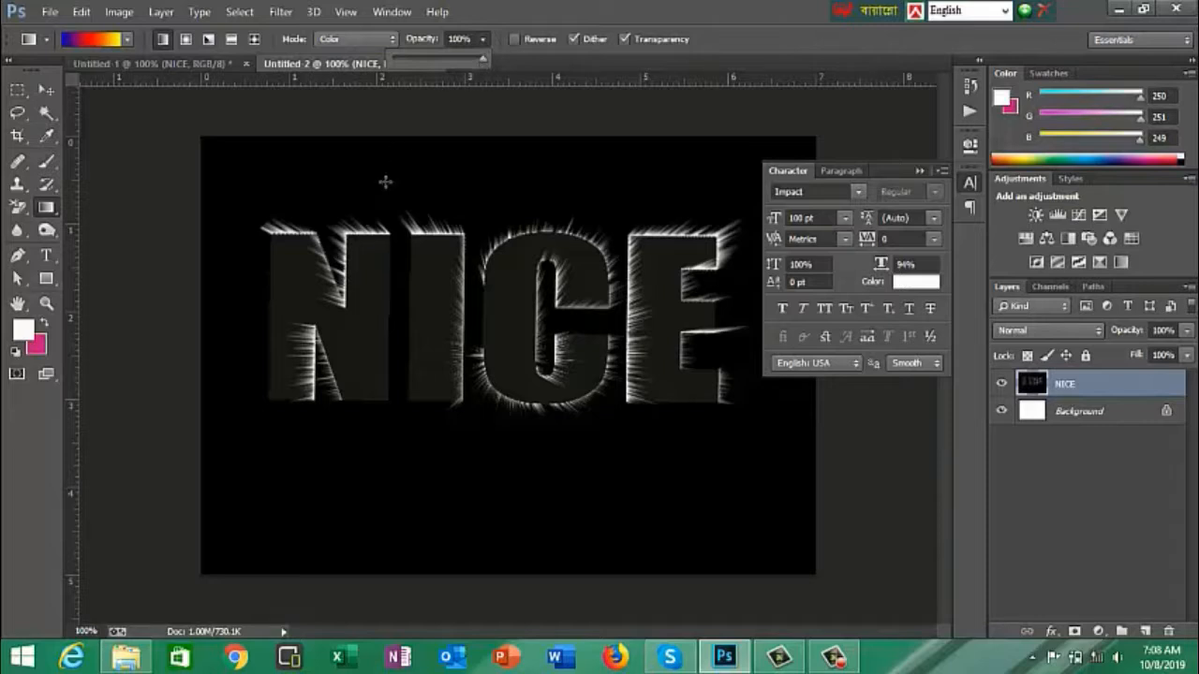
left_click(309, 177)
- Try the gradient diagonally across the NICE lettering, first from the upper left and again from the upper right
left_click_drag(479, 298, 719, 470)
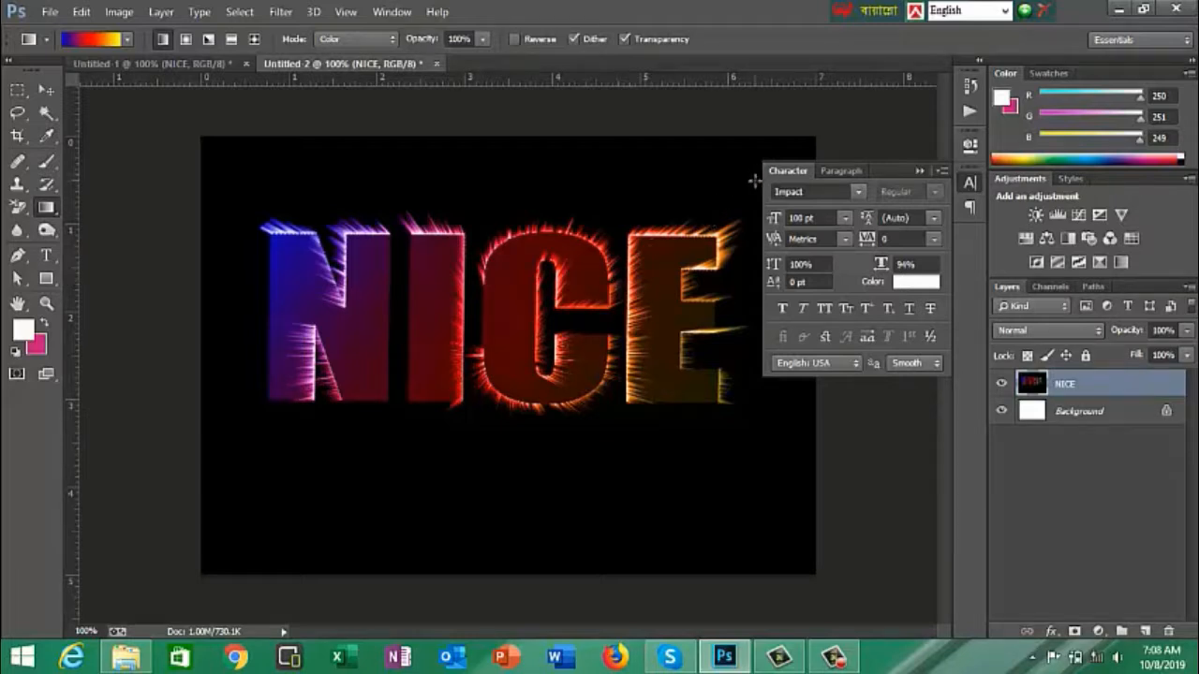
left_click_drag(697, 169, 333, 463)
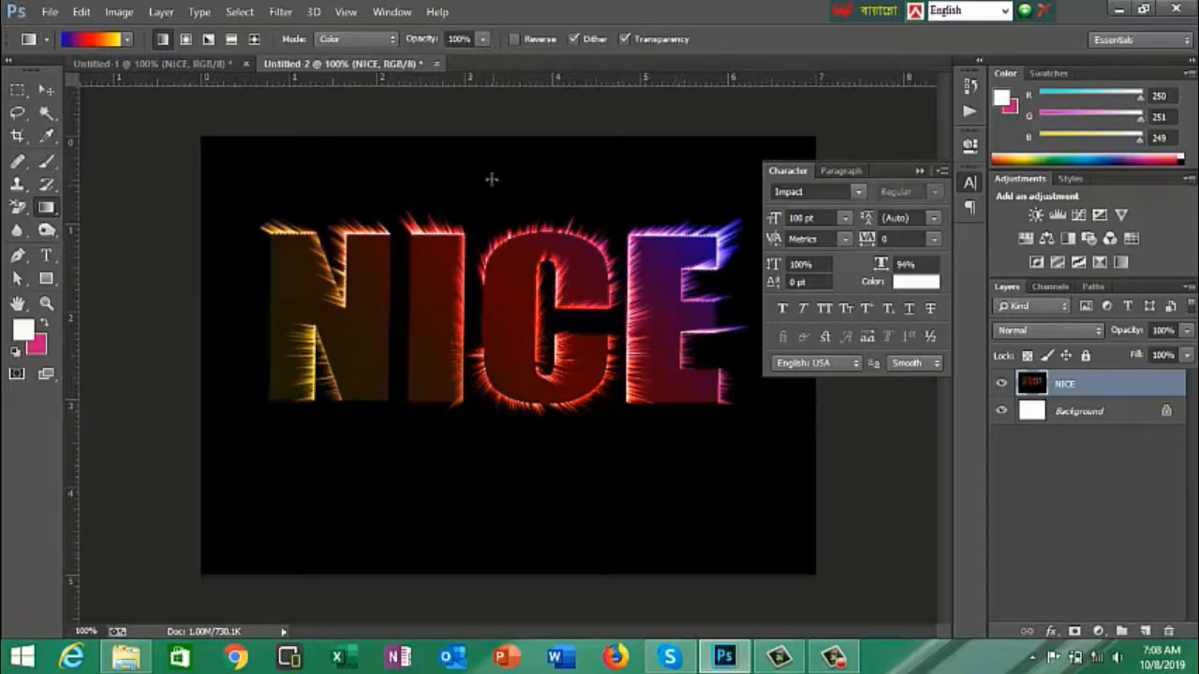
- Colour the NICE lettering with the gradient running vertically from above the text to below it, and collapse the character settings
left_click_drag(488, 157, 493, 548)
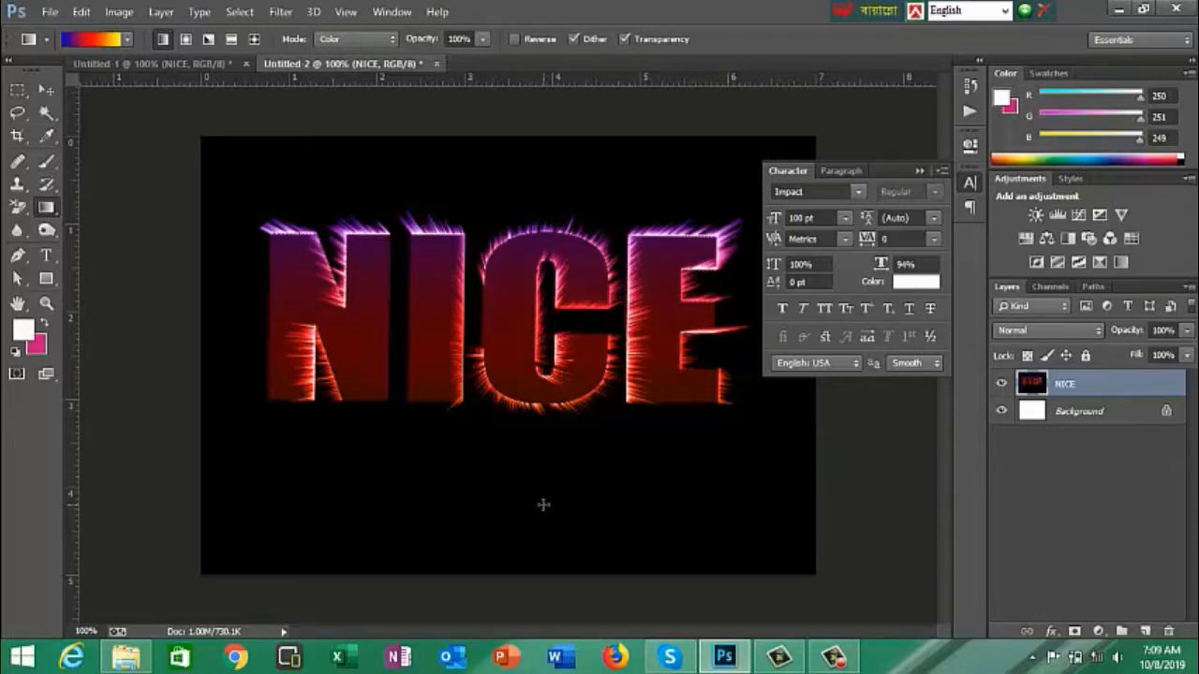
left_click(921, 174)
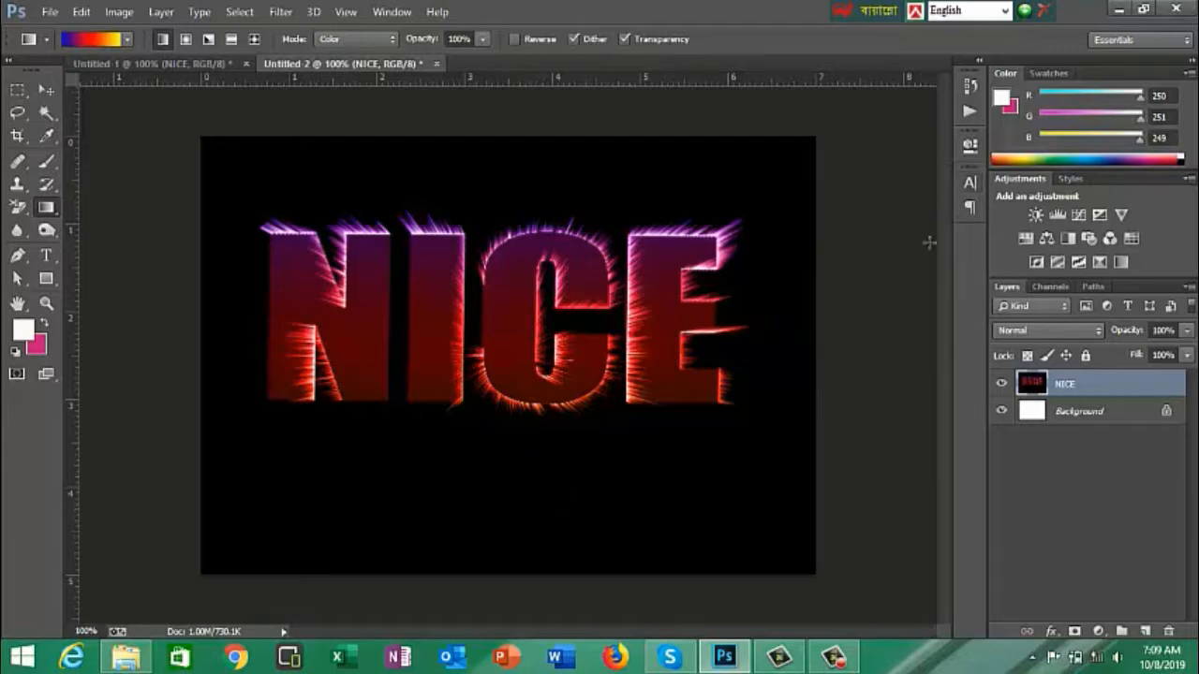